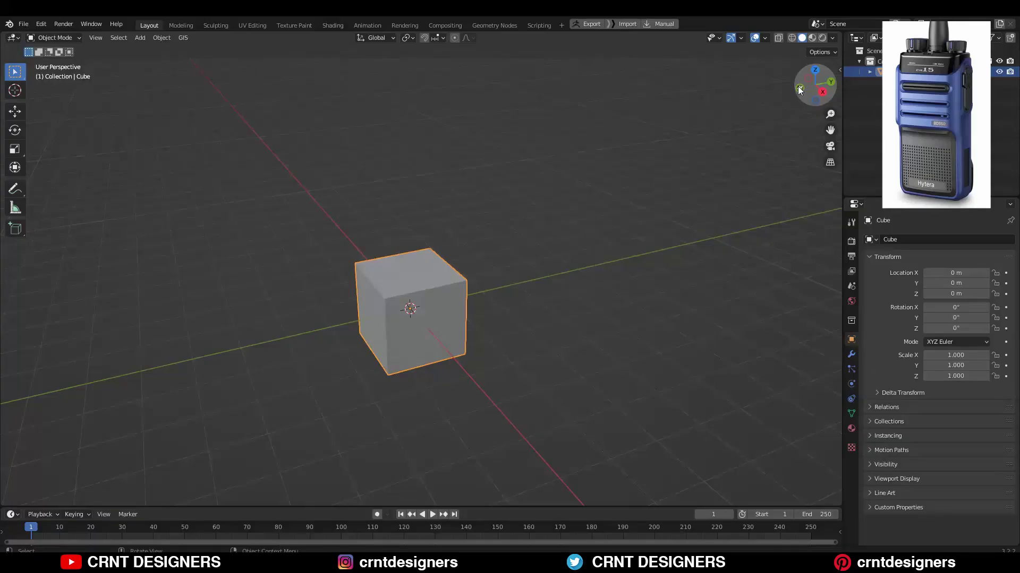
# Step: Raise the default cube to sit on the ground and set its origin to the 3D cursor at its base
pyautogui.click(15, 110)
pyautogui.moveTo(408, 273); pyautogui.dragTo(408, 229)
pyautogui.rightClick(408, 234)
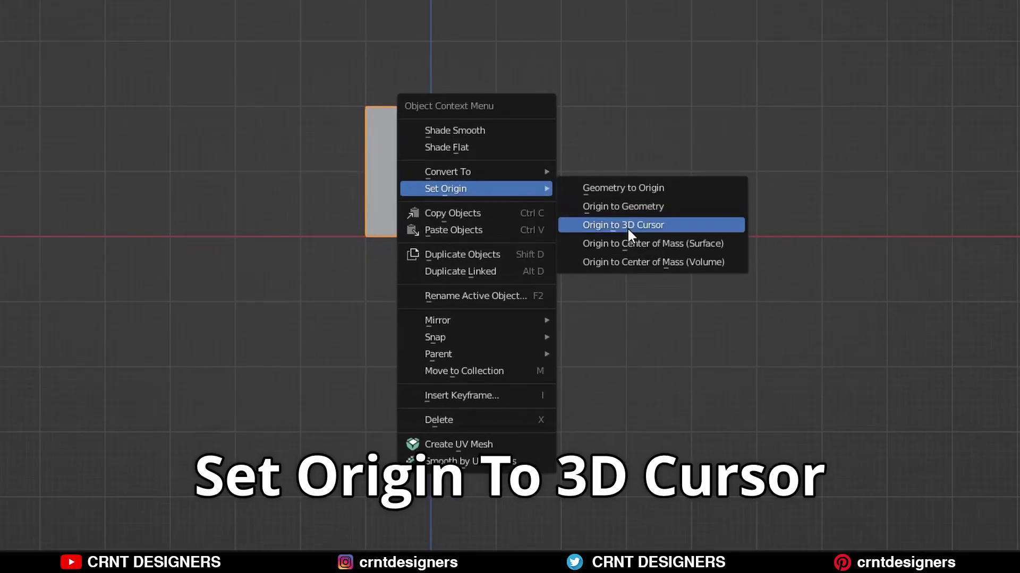
pyautogui.click(628, 225)
# Step: Scale the cube to double height on Z and half depth on Y, making a tall thin block
pyautogui.press('s')
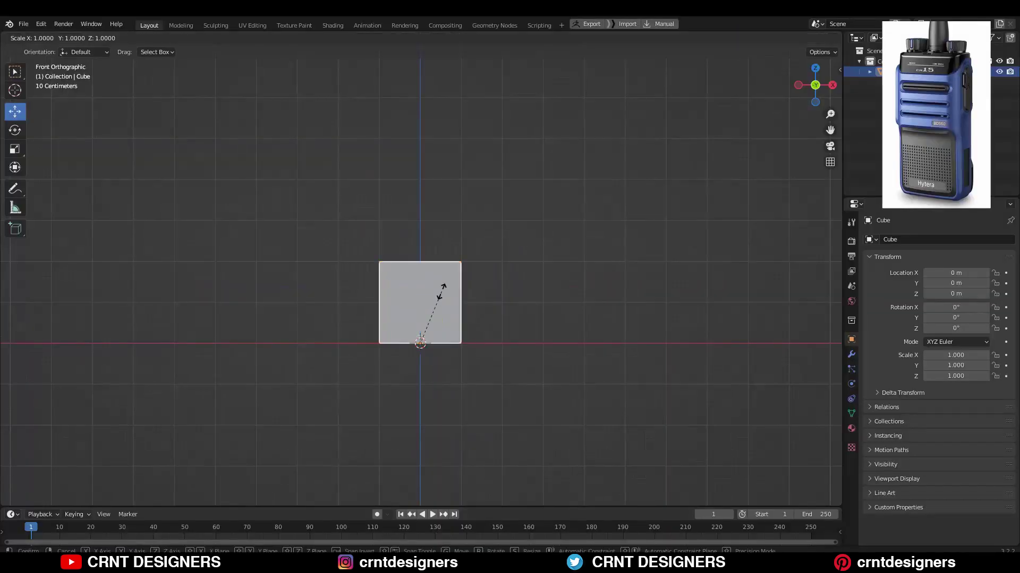
pyautogui.press('z')
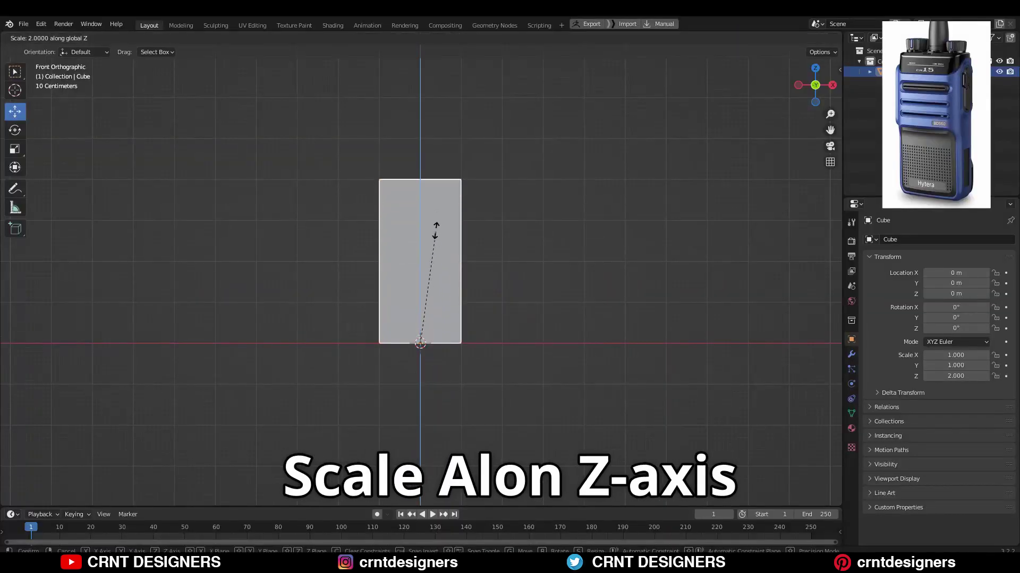
pyautogui.write('2')
pyautogui.press('Return')
pyautogui.press('KP_3')
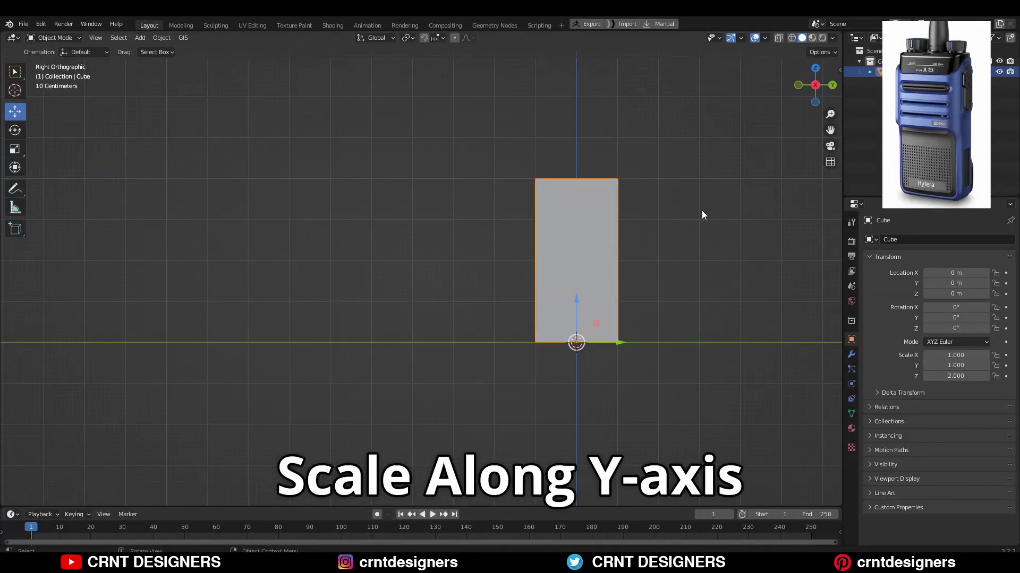
pyautogui.press('s')
pyautogui.press('y')
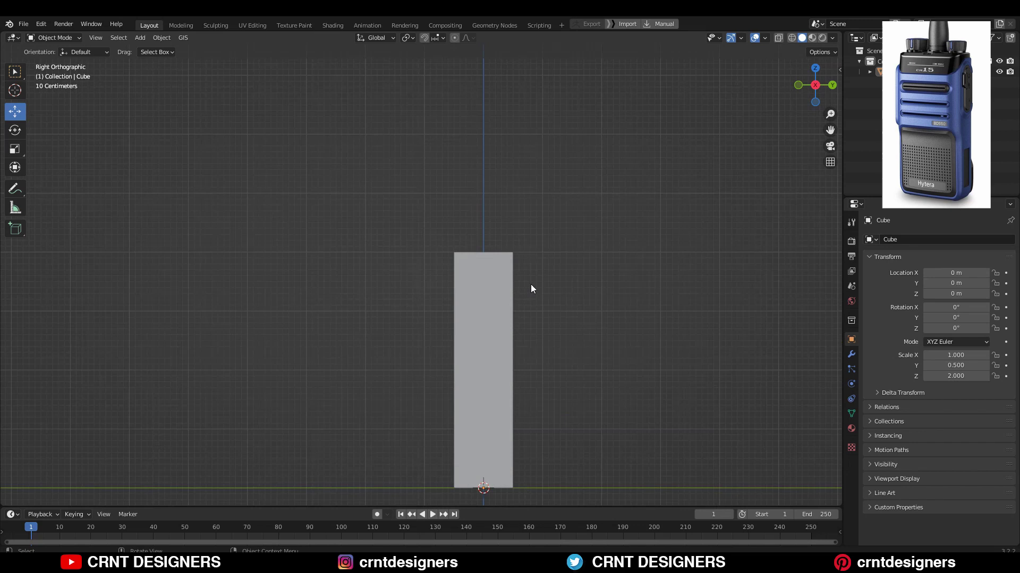
# Step: In Edit Mode, edge-select a bottom edge of the block, then return to Object Mode
pyautogui.click(471, 227)
pyautogui.press('Tab')
pyautogui.moveTo(471, 227)
pyautogui.mouseDown(button='middle')
pyautogui.moveTo(623, 231)
pyautogui.moveTo(470, 353)
pyautogui.mouseUp(button='middle')
pyautogui.press('2')
pyautogui.hotkey('alt', 'a')
pyautogui.keyDown('shift'); pyautogui.click(471, 354); pyautogui.keyUp('shift')
pyautogui.press('Tab')
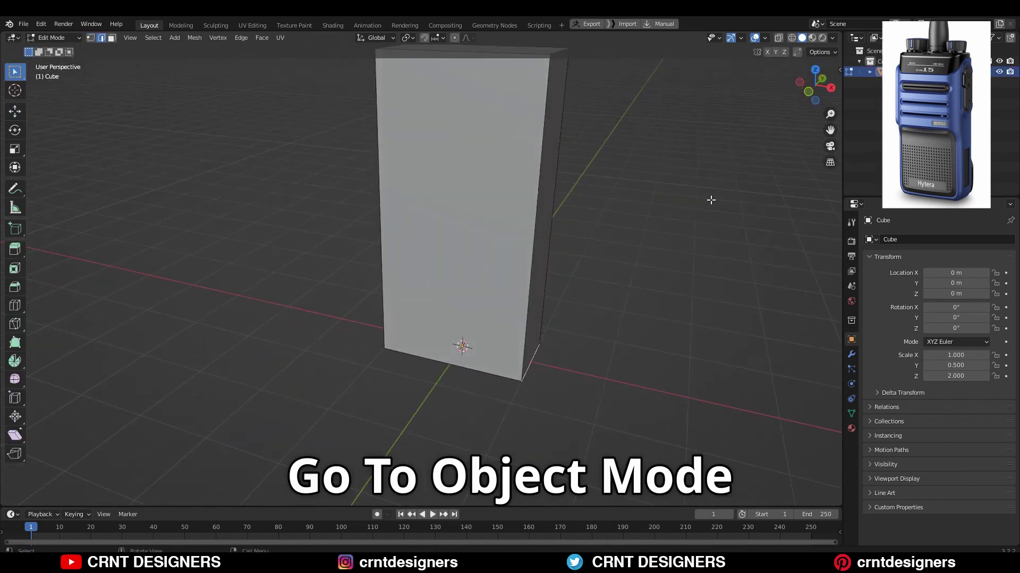
# Step: Apply the block's scale and bevel its bottom edges into rounded corners
pyautogui.click(801, 86)
pyautogui.hotkey('ctrl', 'a')
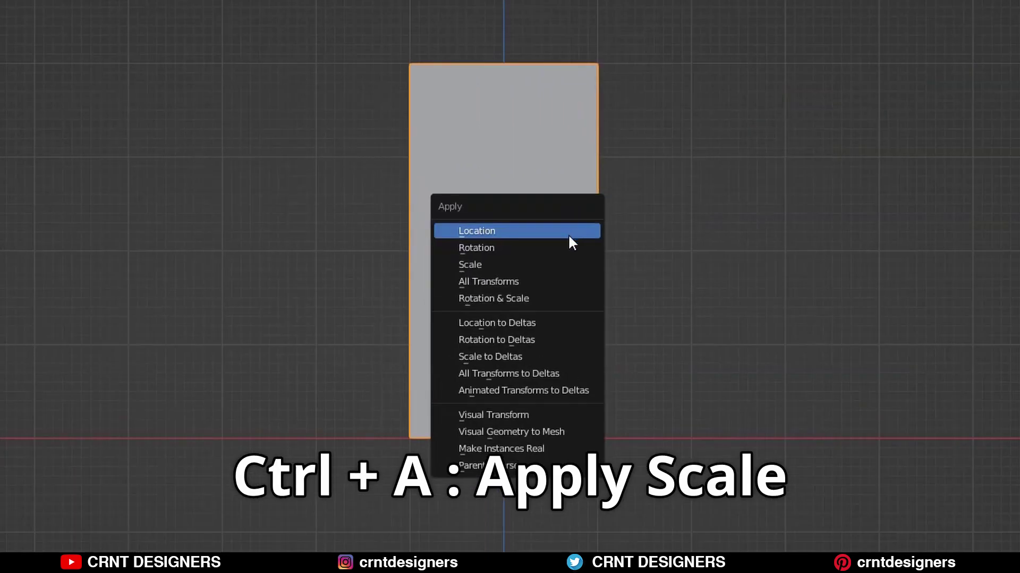
pyautogui.click(565, 258)
pyautogui.press('Tab')
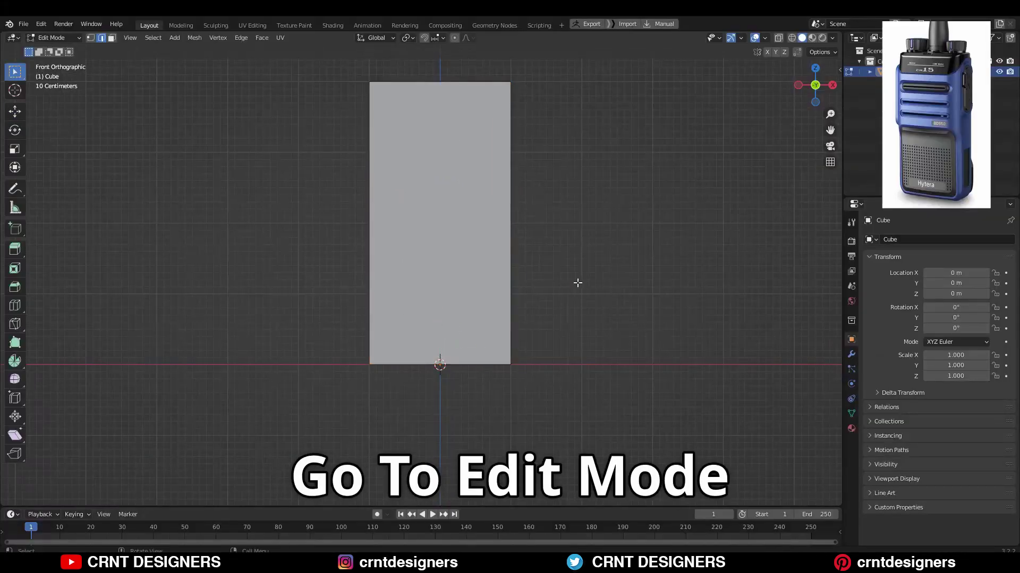
pyautogui.hotkey('ctrl', 'b')
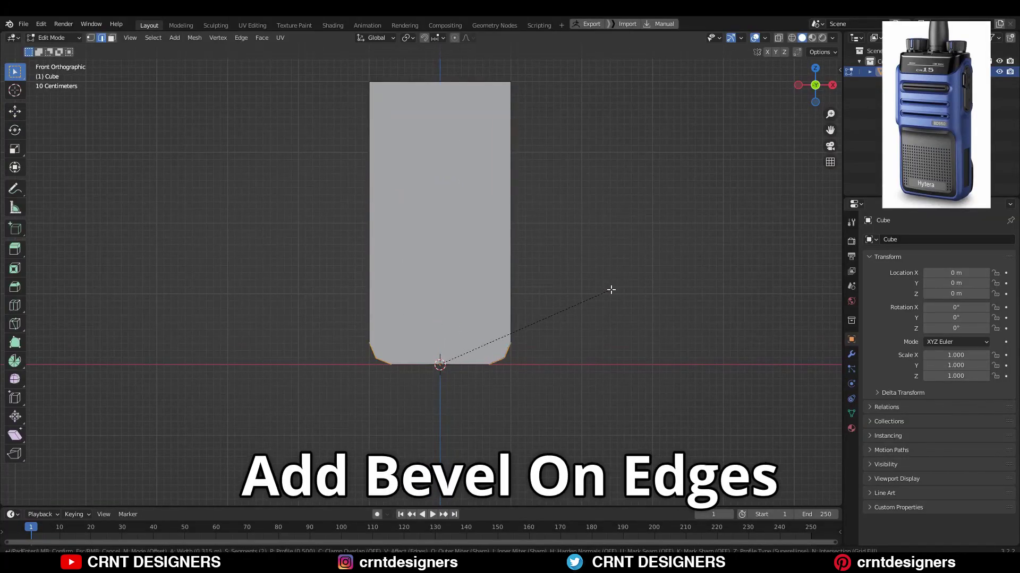
pyautogui.scroll(2, 611, 288)
pyautogui.click(610, 290)
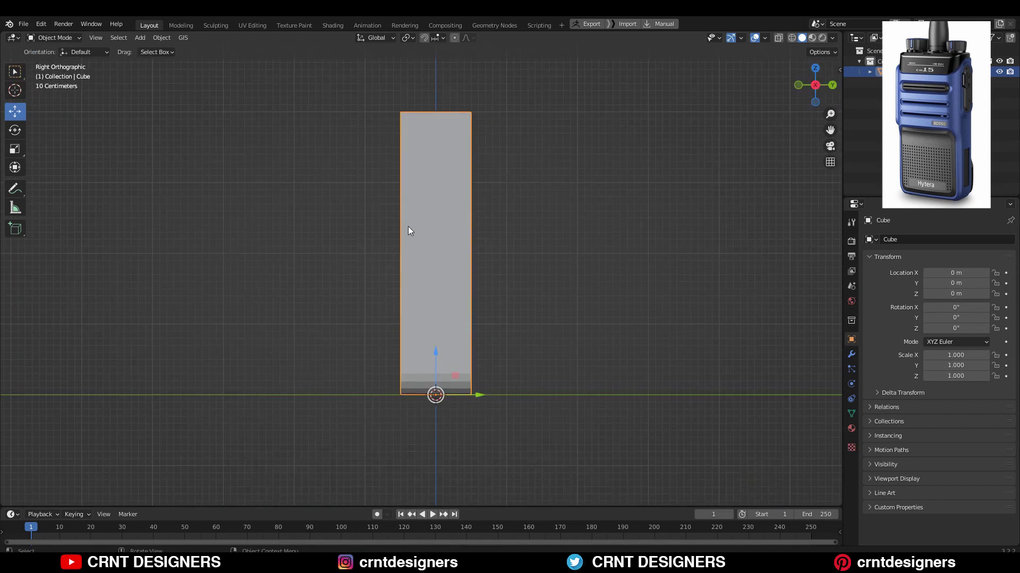
# Step: Add a second cube and raise it up along Z as a cutter
pyautogui.hotkey('shift', 'a')
pyautogui.click(409, 266)
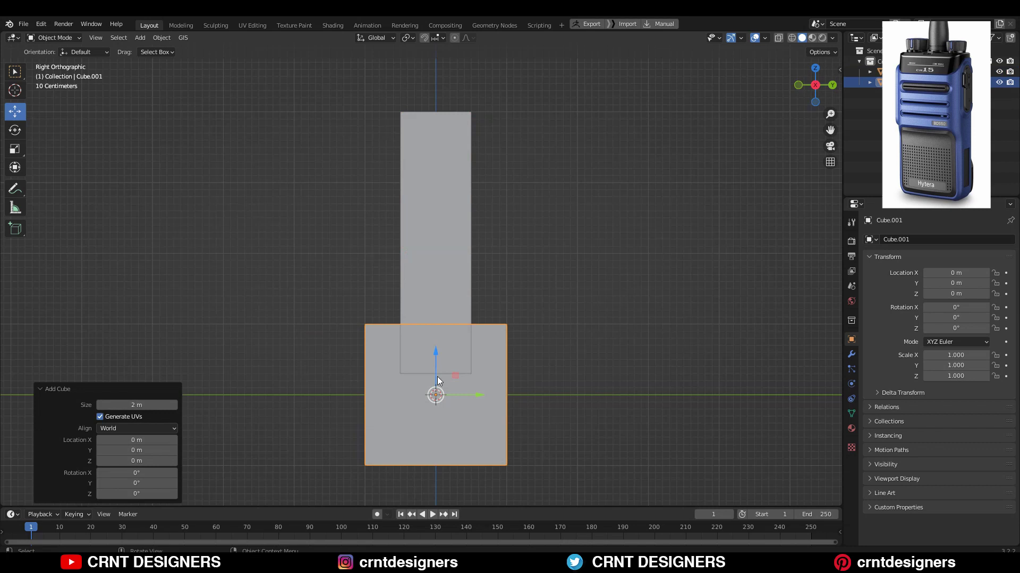
pyautogui.moveTo(437, 380); pyautogui.dragTo(392, 302)
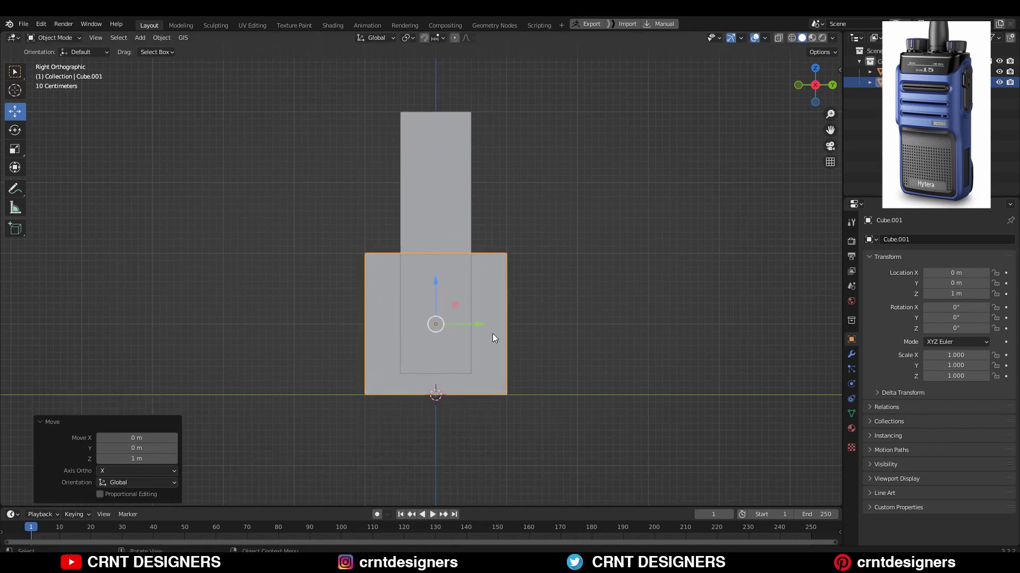
pyautogui.press('Tab')
# Step: With X-ray on, move the cutter's right edge toward the body along Y
pyautogui.click(779, 37)
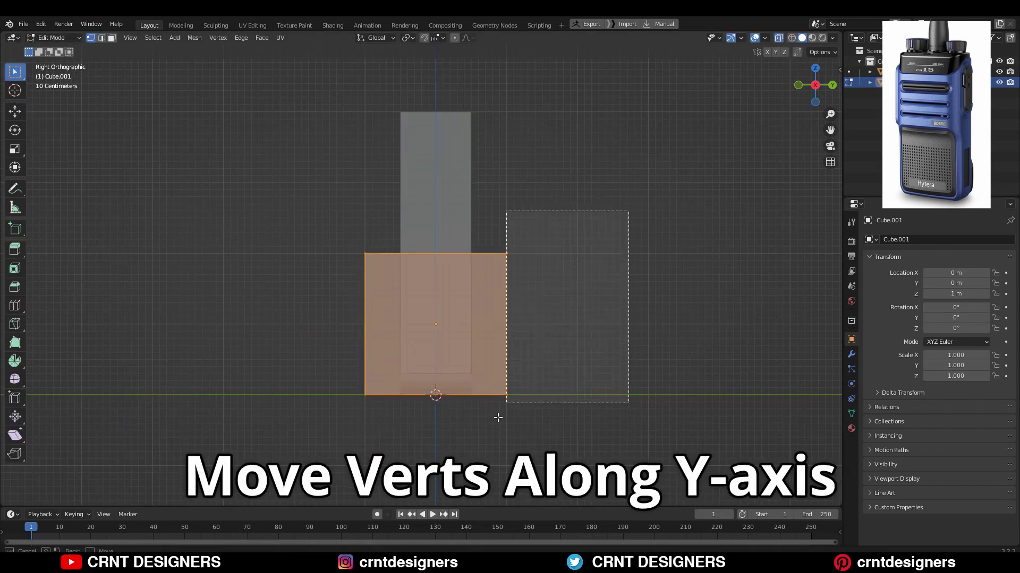
pyautogui.moveTo(630, 211); pyautogui.dragTo(505, 406)
pyautogui.hotkey('shift', 'space')
pyautogui.press('g')
pyautogui.moveTo(530, 324); pyautogui.dragTo(475, 327)
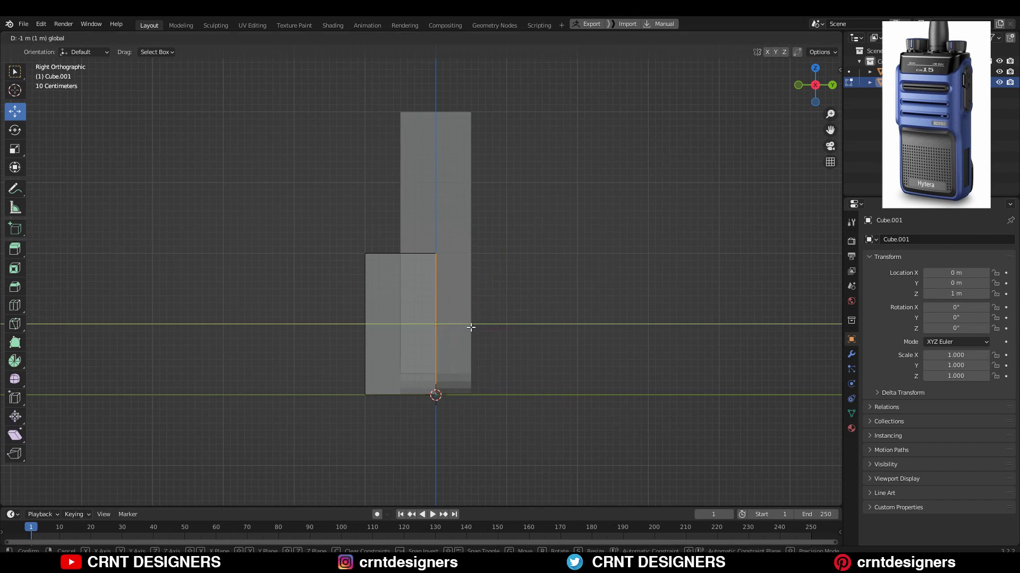
pyautogui.click(471, 327)
pyautogui.press('Tab')
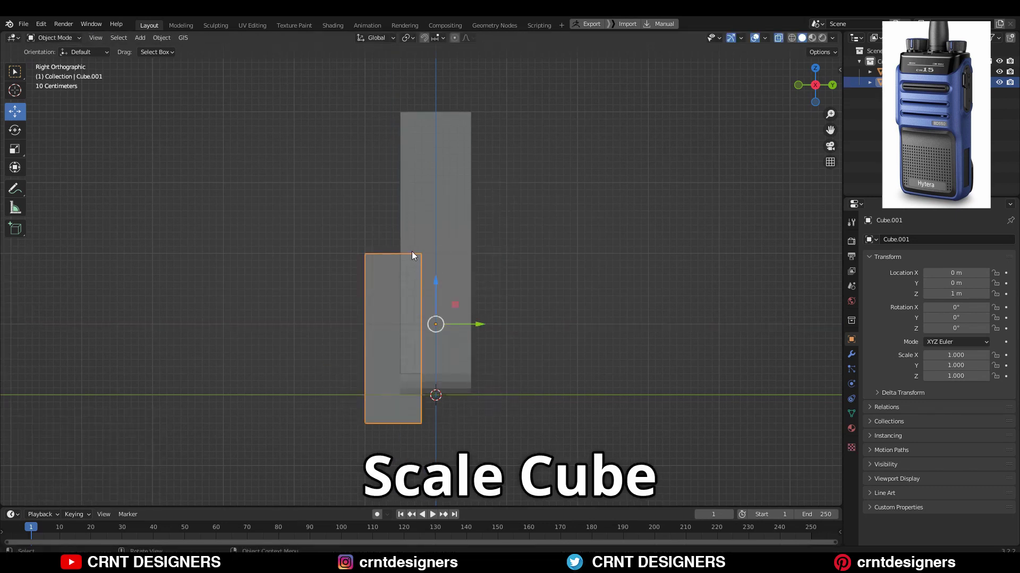
# Step: Widen the cutter on X and subtract it from the body with Bool Tool Brush Boolean Difference
pyautogui.moveTo(412, 256); pyautogui.dragTo(443, 335, button='middle')
pyautogui.press('s')
pyautogui.press('x')
pyautogui.click(465, 359)
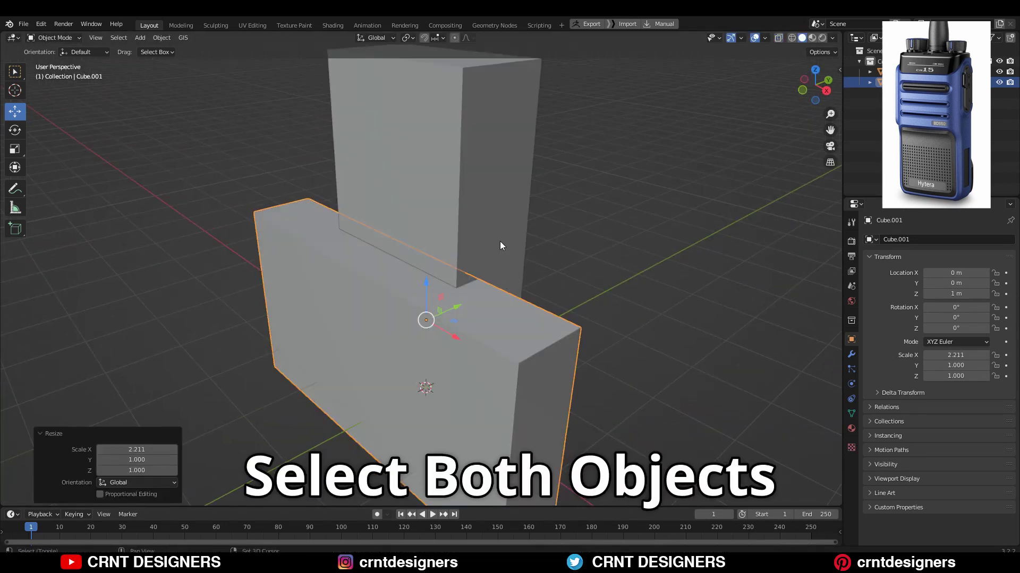
pyautogui.keyDown('shift'); pyautogui.click(501, 246); pyautogui.keyUp('shift')
pyautogui.press('n')
pyautogui.click(834, 139)
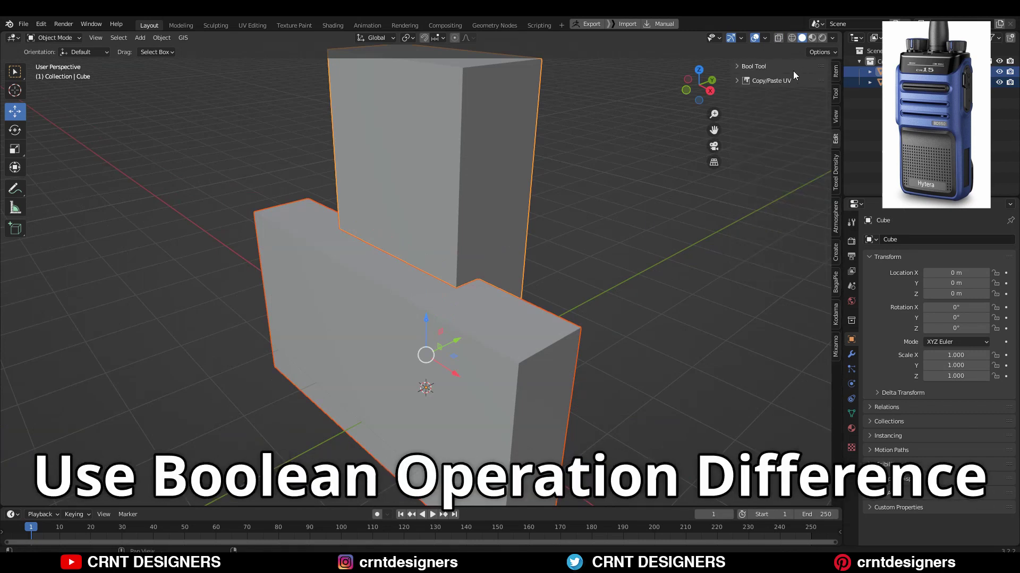
pyautogui.click(772, 149)
pyautogui.moveTo(411, 283)
pyautogui.mouseDown(button='middle')
pyautogui.moveTo(394, 263)
pyautogui.moveTo(391, 320)
pyautogui.moveTo(451, 337)
pyautogui.moveTo(246, 377)
pyautogui.moveTo(323, 396)
pyautogui.moveTo(558, 244)
pyautogui.mouseUp(button='middle')
pyautogui.click(323, 397)
# Step: Apply the cutter's scale and bevel its corner edge with 4 segments so the step curves smoothly
pyautogui.hotkey('ctrl', 'a')
pyautogui.click(325, 385)
pyautogui.press('Tab')
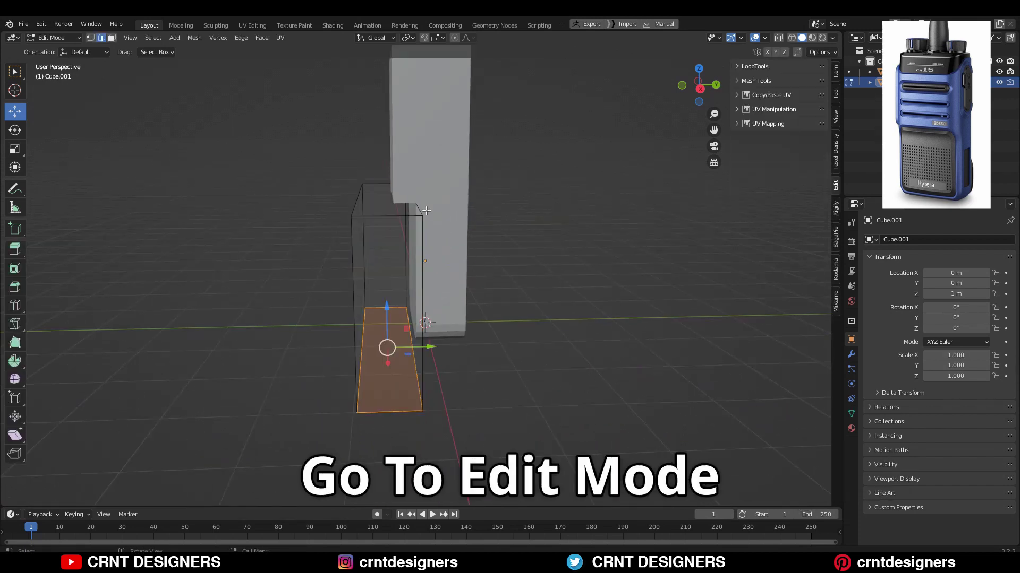
pyautogui.hotkey('alt', 'a')
pyautogui.press('ctrl+KP_3')
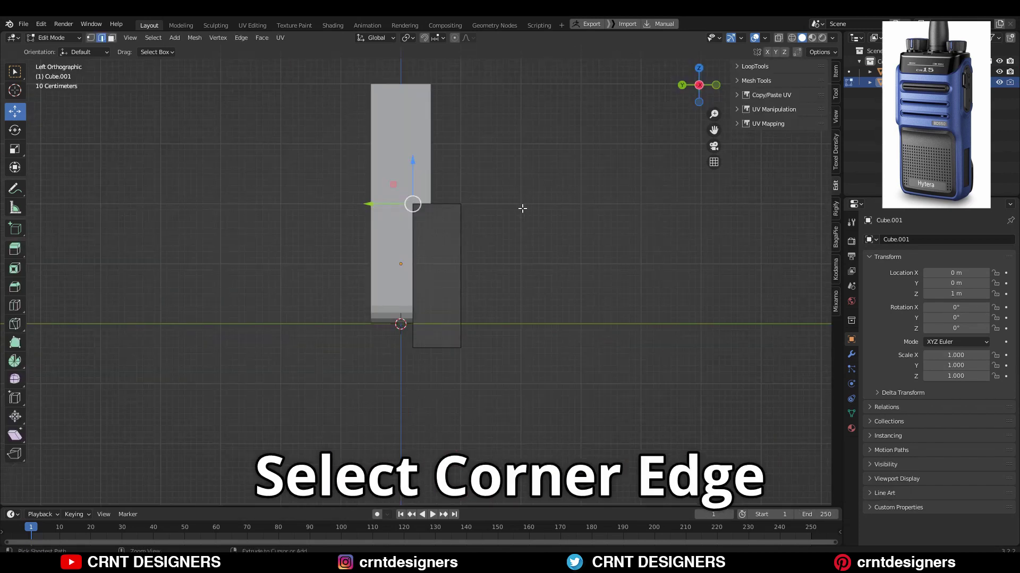
pyautogui.hotkey('ctrl', 'b')
pyautogui.scroll(3, 546, 220)
pyautogui.click(544, 221)
pyautogui.moveTo(496, 228)
pyautogui.mouseDown(button='middle')
pyautogui.moveTo(366, 230)
pyautogui.moveTo(454, 255)
pyautogui.mouseUp(button='middle')
pyautogui.press('Tab')
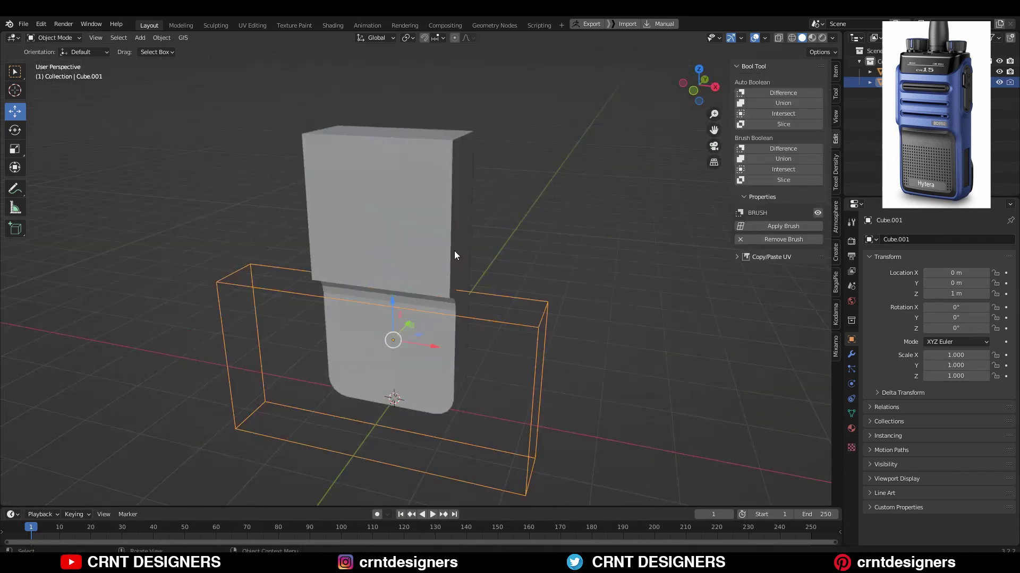
# Step: Add a third cube scaled to 0.4 and move it to Y -0.6, Z 4 at the body's top
pyautogui.press('KP_3')
pyautogui.hotkey('shift', 'a')
pyautogui.click(432, 249)
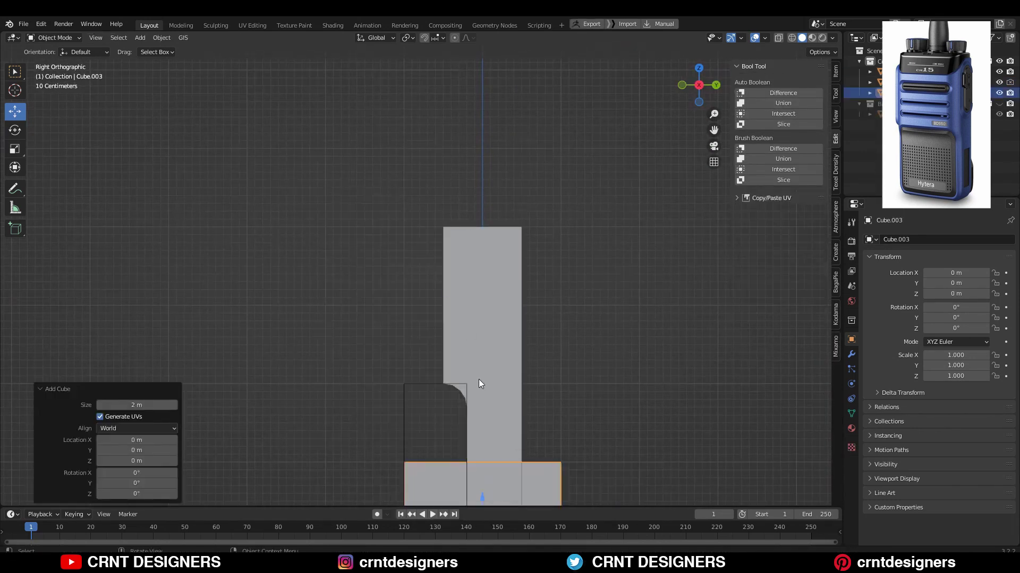
pyautogui.scroll(-3, 479, 384)
pyautogui.press('s')
pyautogui.scroll(2, 493, 403)
pyautogui.click(511, 376)
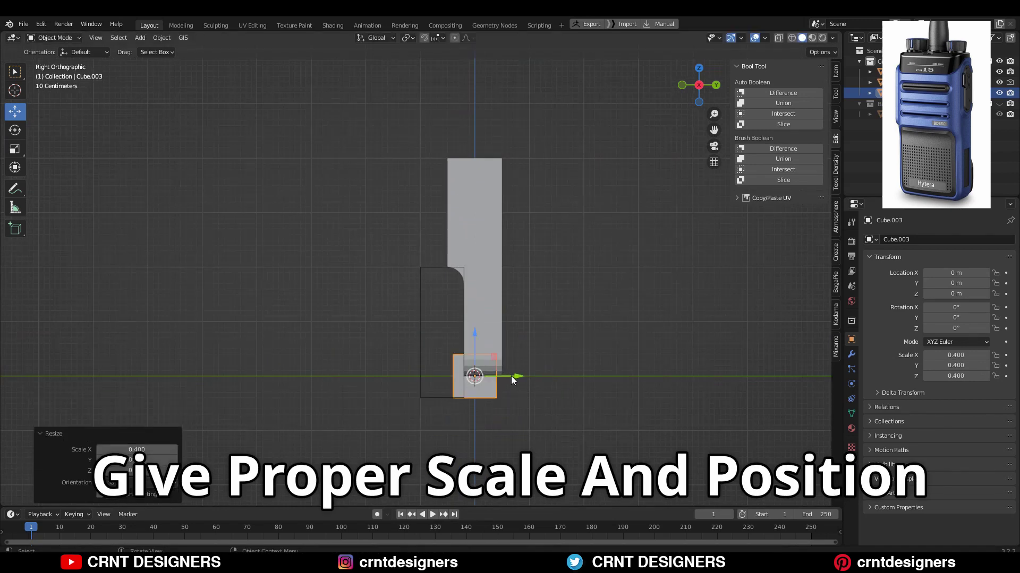
pyautogui.press('g')
pyautogui.press('y')
pyautogui.press('Return')
pyautogui.press('g')
pyautogui.press('z')
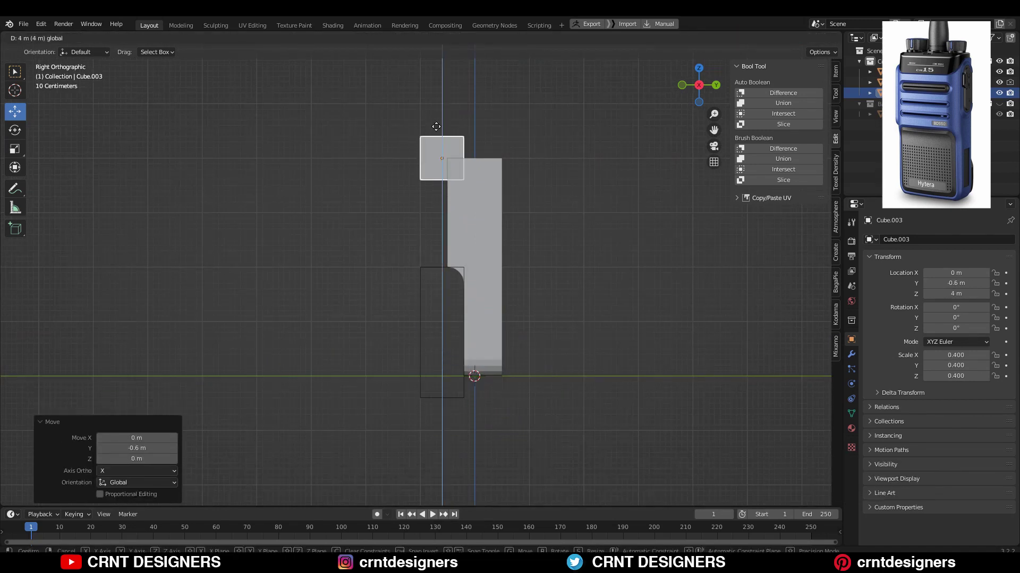
# Step: Subtract the small cube from the body with Brush Boolean Difference, notching its top edge
pyautogui.moveTo(495, 178); pyautogui.dragTo(488, 307, button='middle')
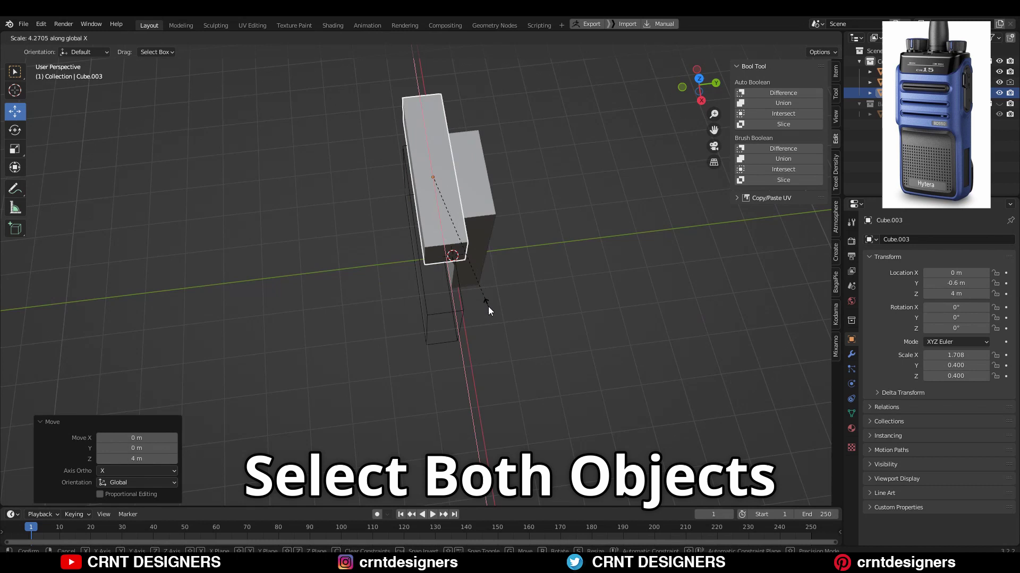
pyautogui.keyDown('shift'); pyautogui.click(492, 197); pyautogui.keyUp('shift')
pyautogui.click(776, 148)
pyautogui.moveTo(583, 169); pyautogui.dragTo(503, 133, button='middle')
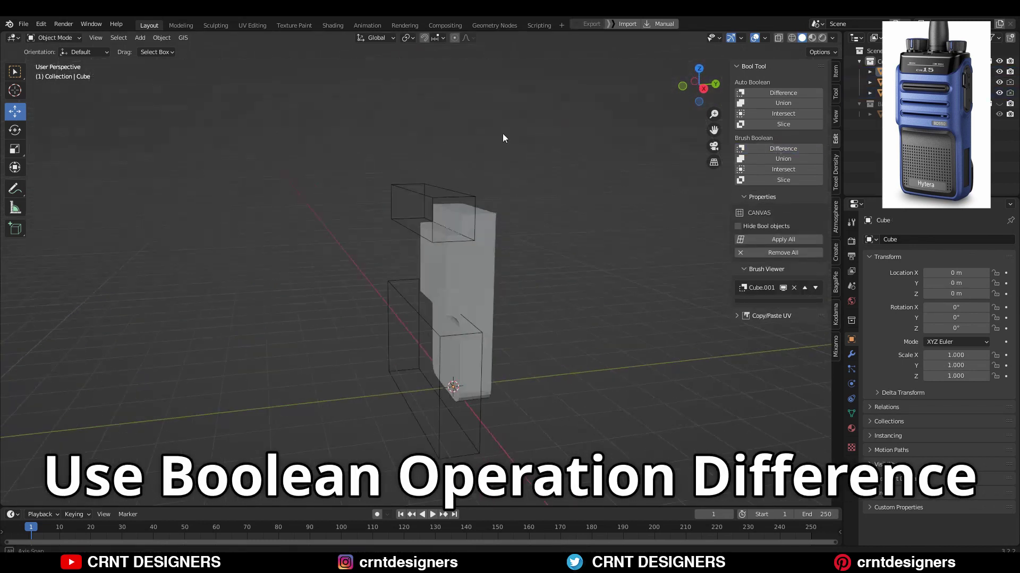
pyautogui.scroll(3, 528, 216)
pyautogui.moveTo(528, 221); pyautogui.dragTo(500, 202, button='middle')
# Step: Delete the empty BTool_Cube.002 modifier and apply the BTool_Cube.003 cut to the body
pyautogui.click(502, 264)
pyautogui.click(850, 353)
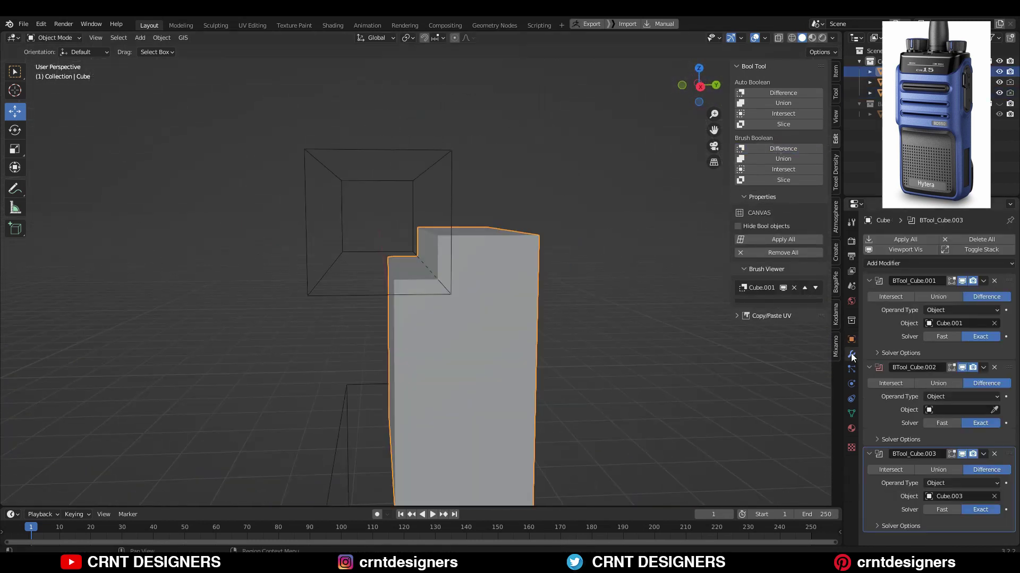
pyautogui.click(995, 367)
pyautogui.click(961, 368)
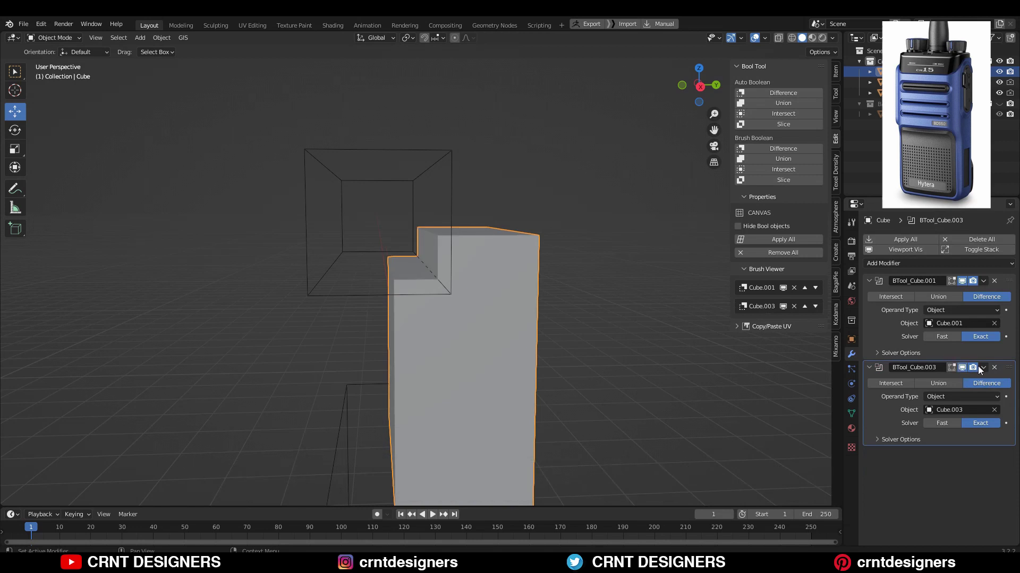
pyautogui.click(982, 377)
pyautogui.click(418, 171)
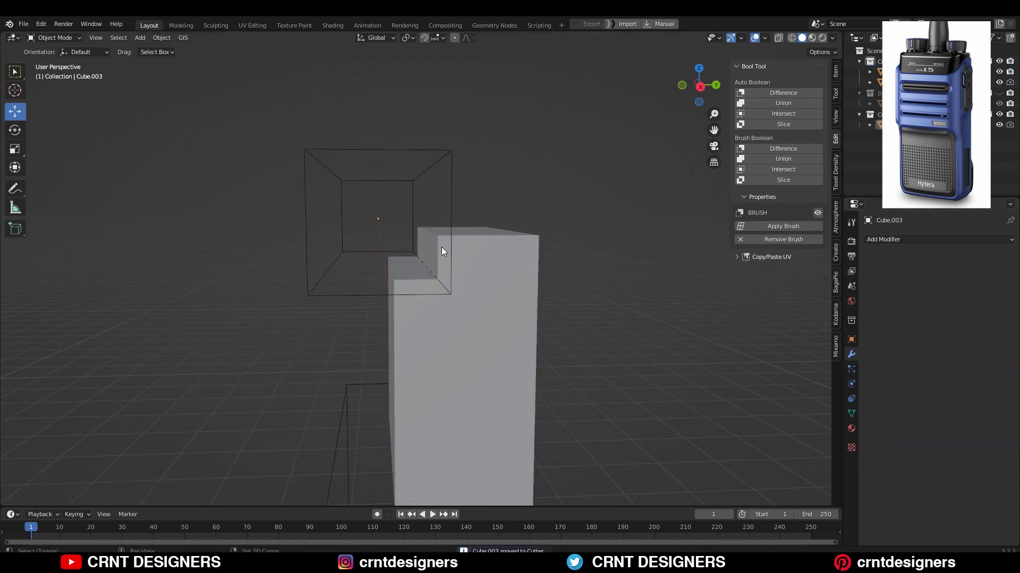
# Step: Inspect the cut and reselect the main body, leaving the Cube.001 boolean pending
pyautogui.click(459, 306)
pyautogui.moveTo(459, 305); pyautogui.dragTo(396, 295, button='middle')
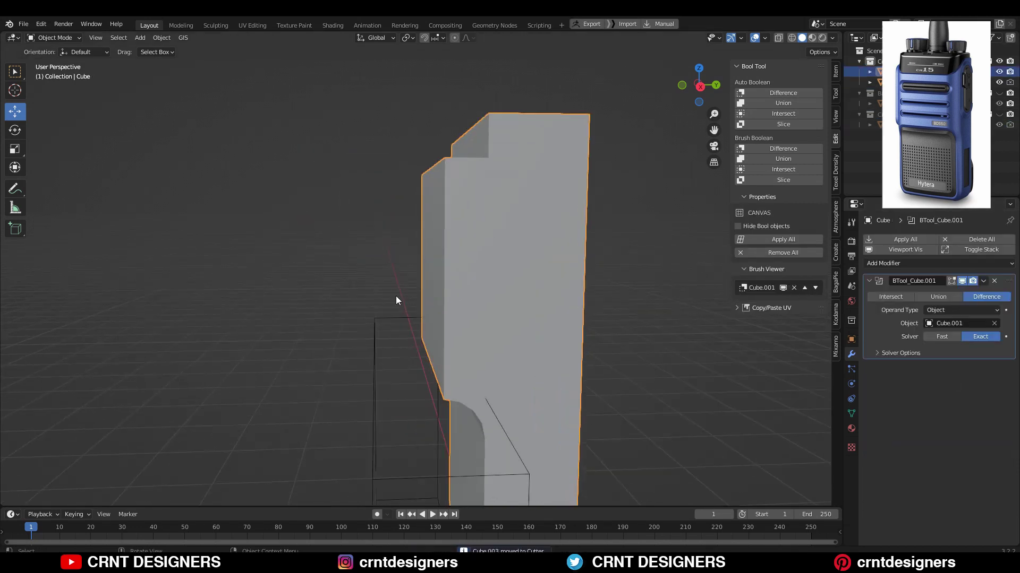
pyautogui.click(392, 322)
pyautogui.click(498, 252)
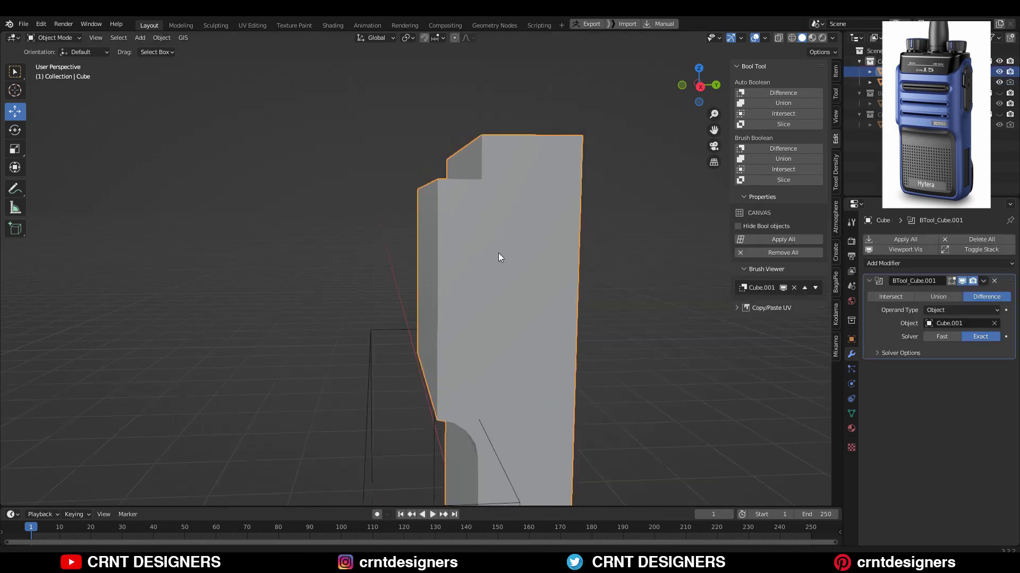
# Step: Bevel the body's top edges with a four-segment bevel in Edit Mode
pyautogui.press('Tab')
pyautogui.moveTo(498, 252); pyautogui.dragTo(505, 223, button='middle')
pyautogui.press('2')
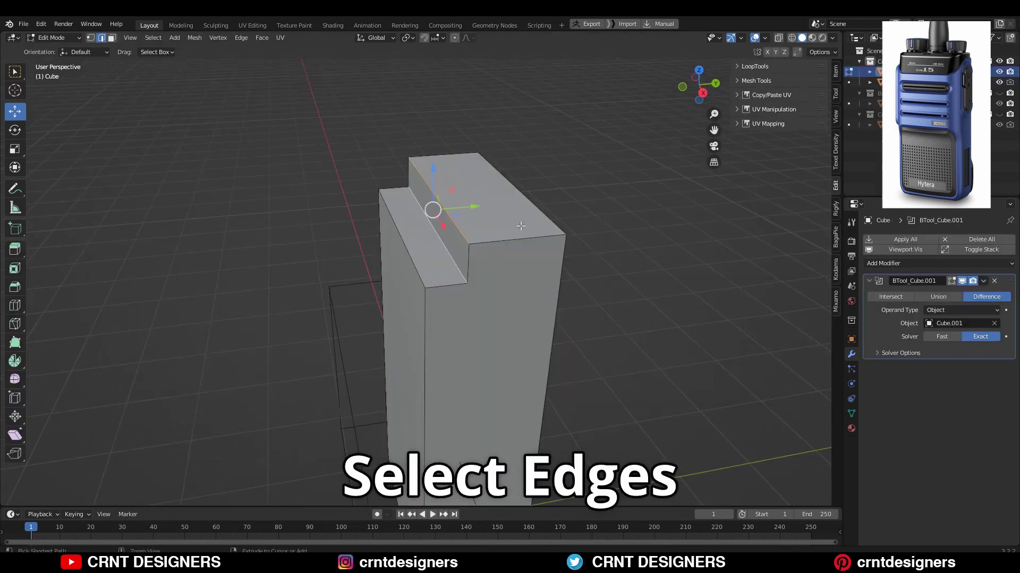
pyautogui.keyDown('ctrl'); pyautogui.click(521, 226); pyautogui.keyUp('ctrl')
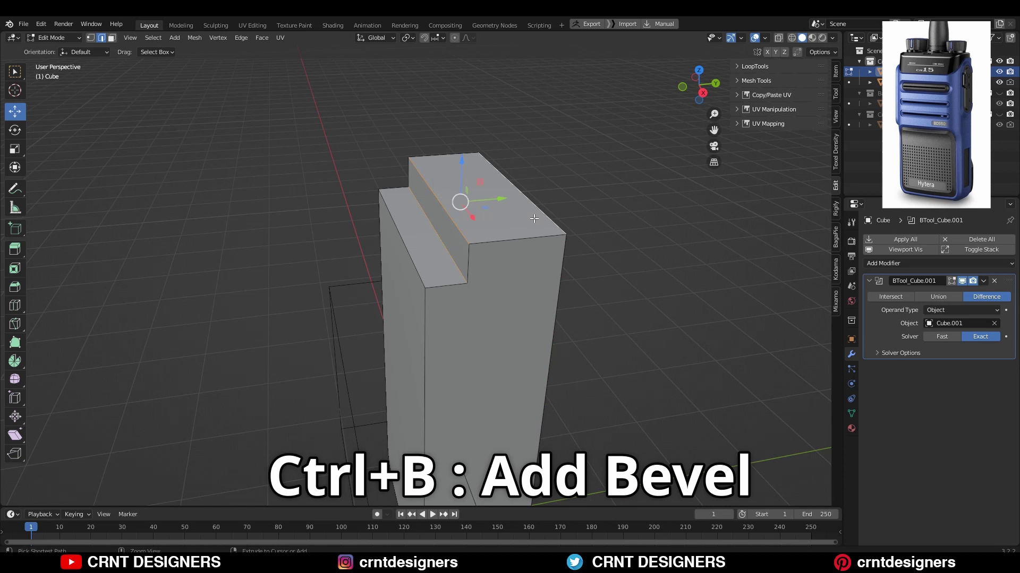
pyautogui.hotkey('ctrl', 'b')
pyautogui.scroll(3, 560, 223)
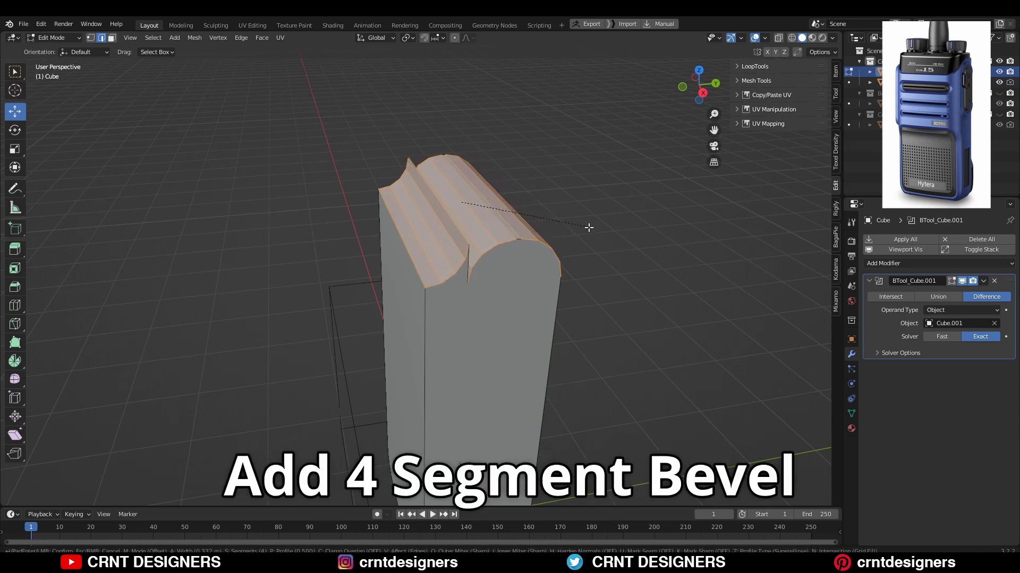
pyautogui.click(608, 233)
pyautogui.moveTo(607, 233); pyautogui.dragTo(466, 272, button='middle')
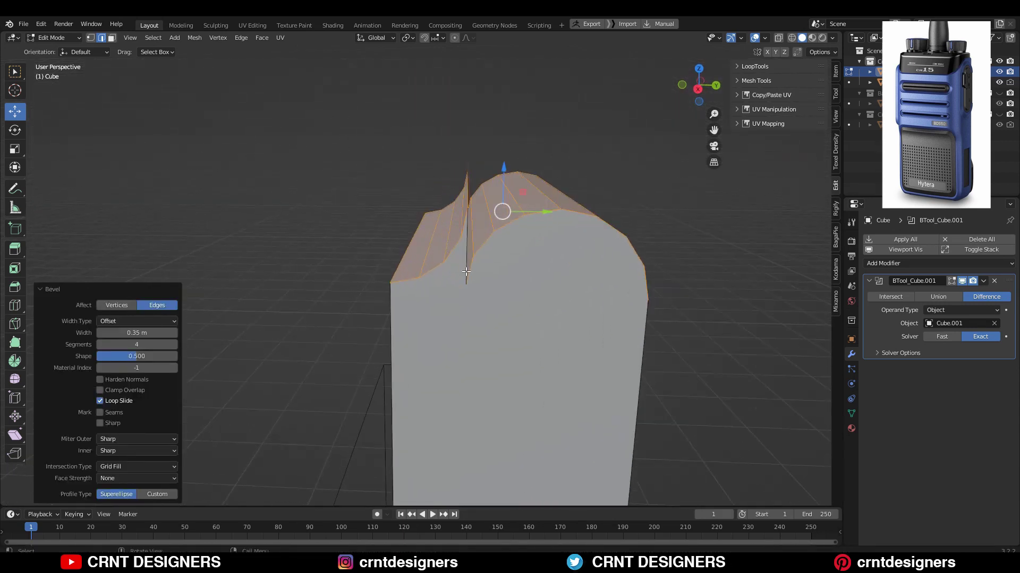
# Step: Face-select the front step's strip and start moving it along Z from the side view
pyautogui.press('3')
pyautogui.moveTo(465, 231); pyautogui.dragTo(455, 214, button='middle')
pyautogui.click(454, 216)
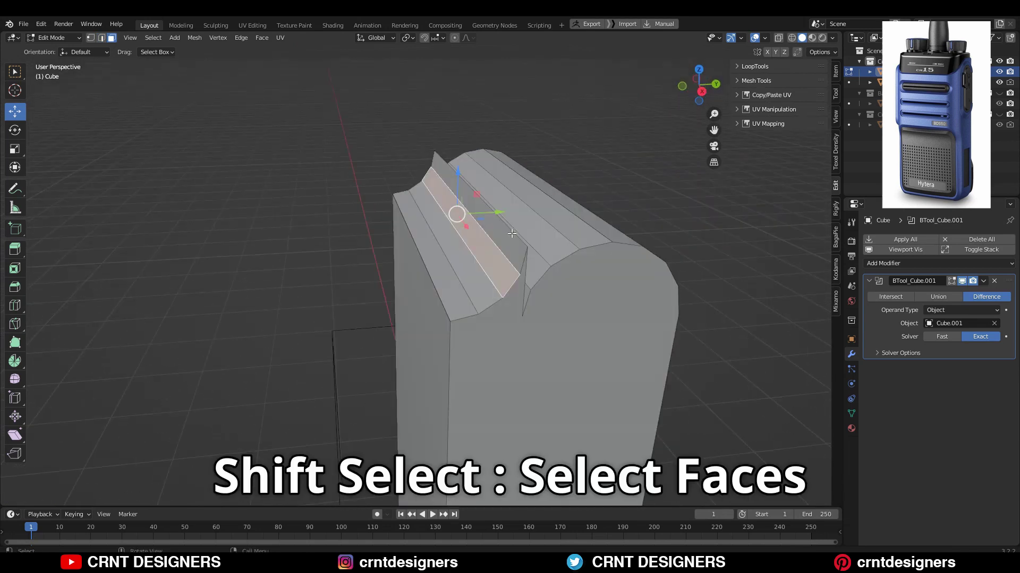
pyautogui.keyDown('ctrl'); pyautogui.click(455, 279); pyautogui.keyUp('ctrl')
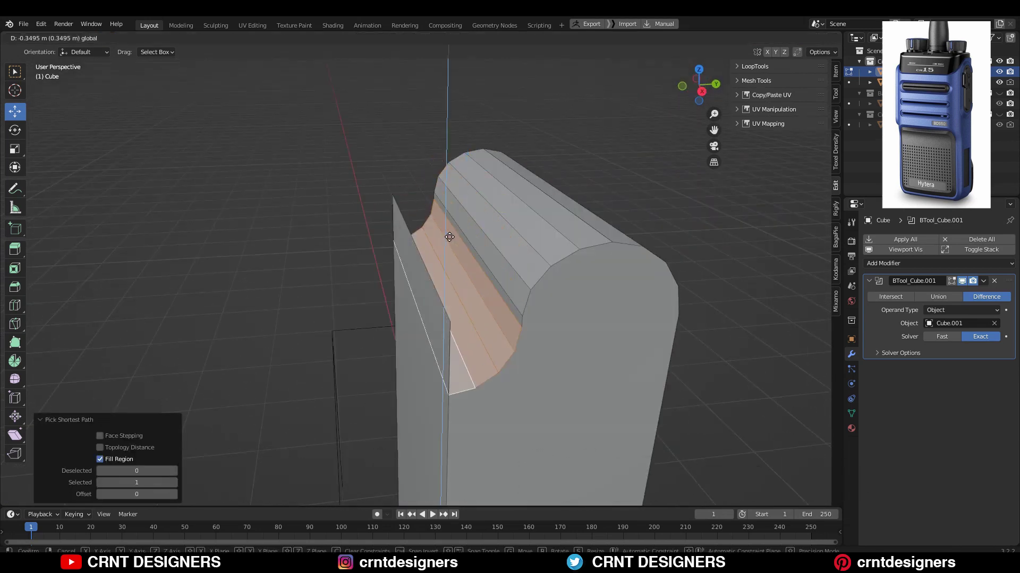
pyautogui.press('1')
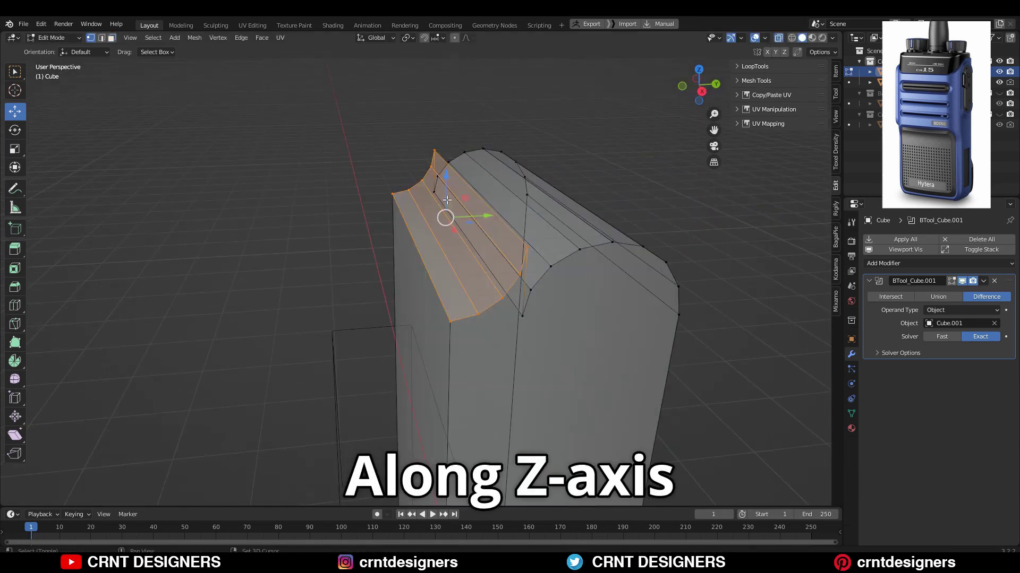
pyautogui.moveTo(375, 192)
pyautogui.mouseDown(button='middle')
pyautogui.moveTo(447, 165)
pyautogui.moveTo(502, 259)
pyautogui.mouseUp(button='middle')
pyautogui.press('KP_3')
# Step: Confirm the step faces' Z move and dissolve the thin fin left on top
pyautogui.click(444, 181)
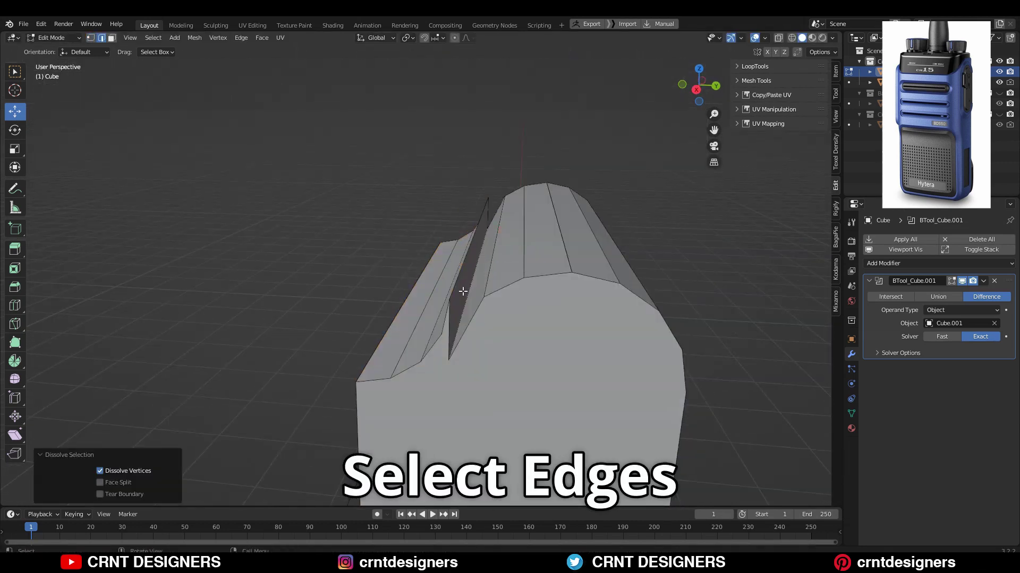
pyautogui.moveTo(463, 292)
pyautogui.mouseDown(button='middle')
pyautogui.moveTo(470, 303)
pyautogui.moveTo(527, 265)
pyautogui.moveTo(603, 260)
pyautogui.mouseUp(button='middle')
pyautogui.hotkey('ctrl', 'x')
# Step: Select the top edge loop and apply Set Flow to smooth it into one curved profile
pyautogui.click(527, 265)
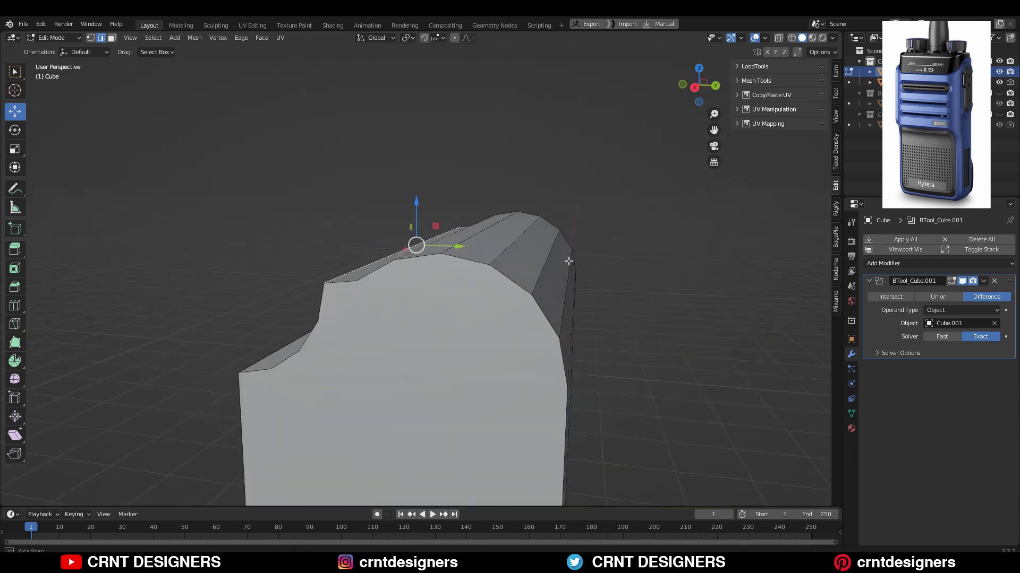
pyautogui.hotkey('ctrl', 'e')
pyautogui.click(712, 424)
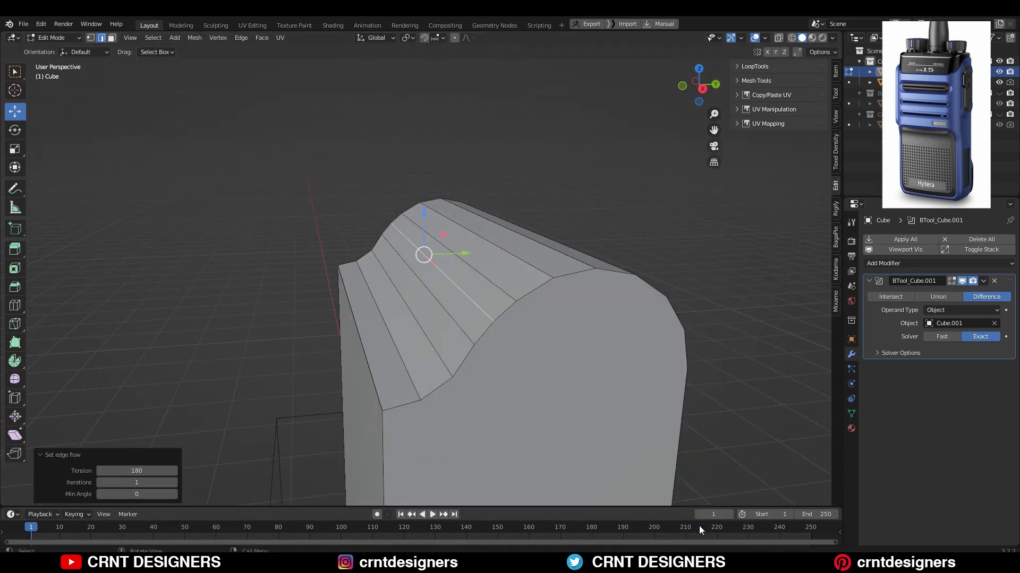
pyautogui.moveTo(713, 424)
pyautogui.mouseDown(button='middle')
pyautogui.moveTo(678, 260)
pyautogui.moveTo(709, 271)
pyautogui.moveTo(604, 261)
pyautogui.mouseUp(button='middle')
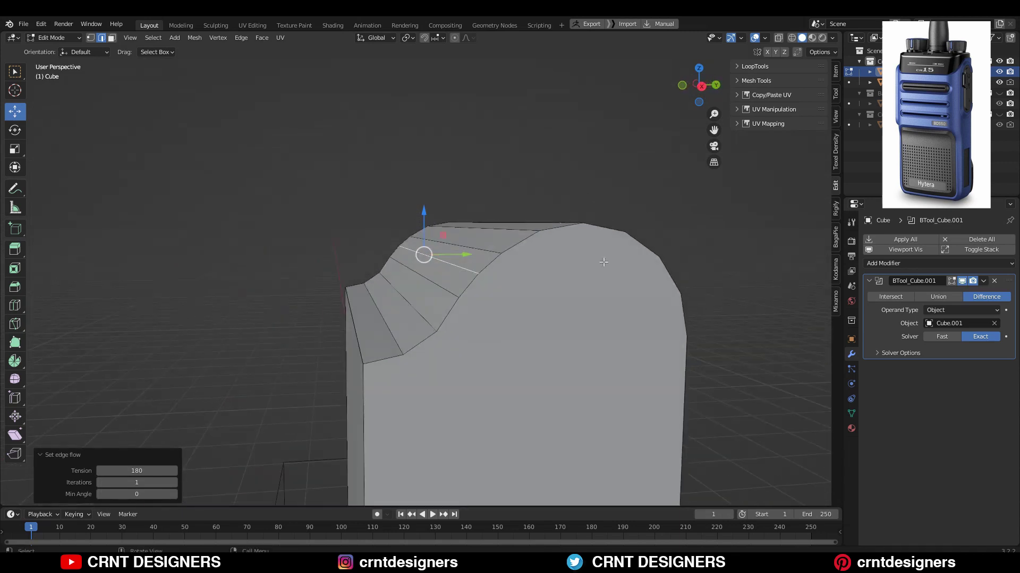
pyautogui.click(516, 165)
pyautogui.moveTo(531, 157)
pyautogui.mouseDown(button='middle')
pyautogui.moveTo(517, 175)
pyautogui.moveTo(528, 346)
pyautogui.mouseUp(button='middle')
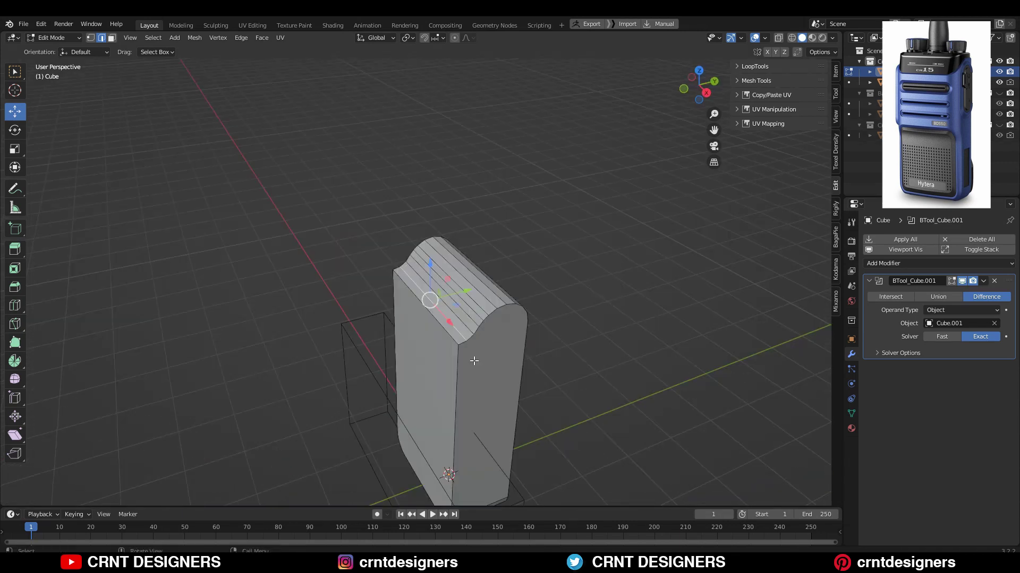
# Step: Apply the BTool_Cube.001 boolean and move the Cube.001 cutter into the Cutter collection
pyautogui.press('Tab')
pyautogui.click(985, 282)
pyautogui.click(960, 298)
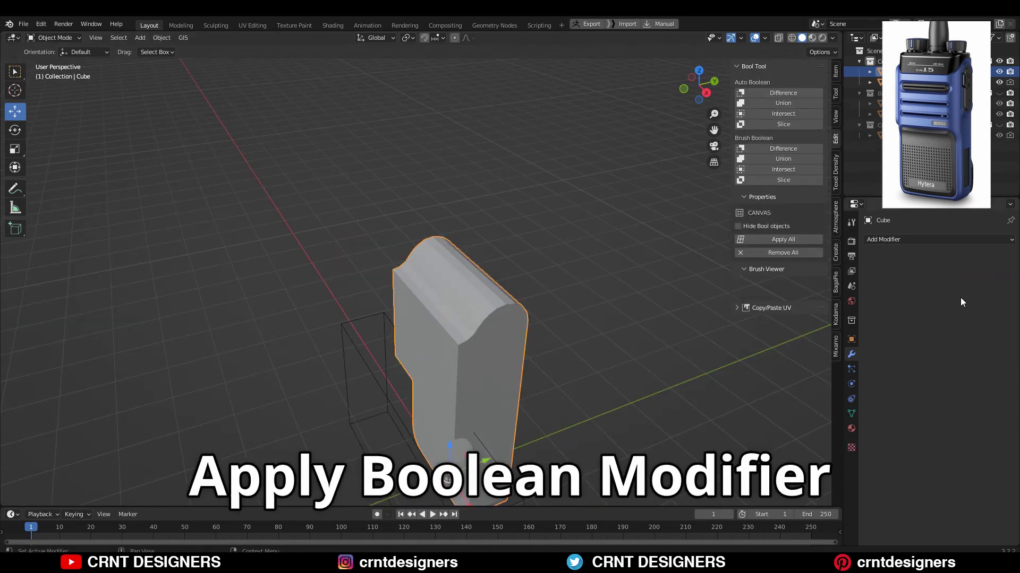
pyautogui.click(352, 315)
pyautogui.click(469, 316)
# Step: In Edit Mode dissolve the extra edge loops across the body's top
pyautogui.press('Tab')
pyautogui.scroll(2, 462, 312)
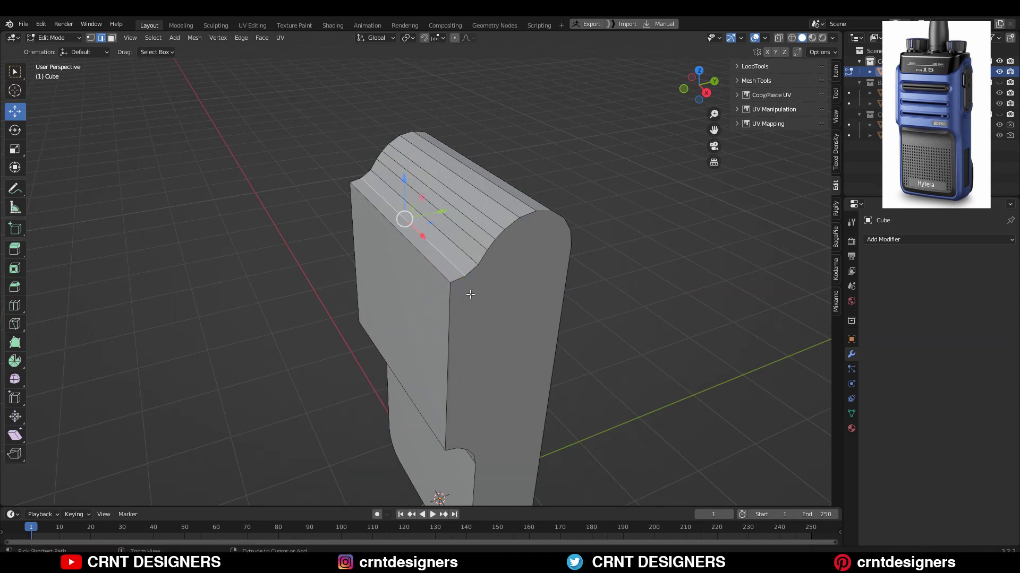
pyautogui.hotkey('ctrl', 'x')
pyautogui.moveTo(470, 294)
pyautogui.mouseDown(button='middle')
pyautogui.moveTo(453, 257)
pyautogui.moveTo(467, 318)
pyautogui.moveTo(441, 333)
pyautogui.moveTo(455, 268)
pyautogui.mouseUp(button='middle')
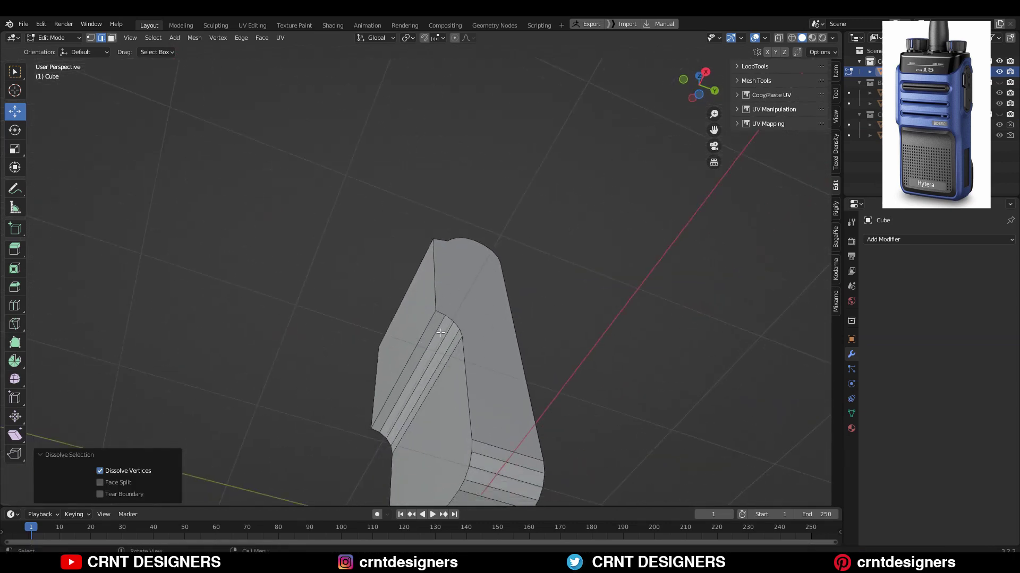
# Step: Bevel a vertical front edge of the step with a 0.4 m width
pyautogui.click(455, 267)
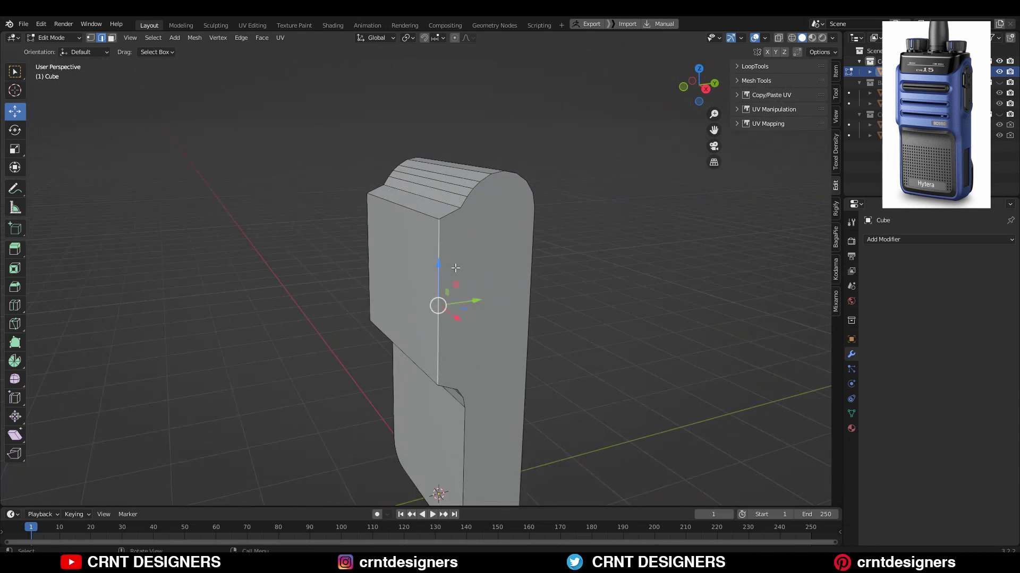
pyautogui.hotkey('ctrl', 'b')
pyautogui.click(163, 332)
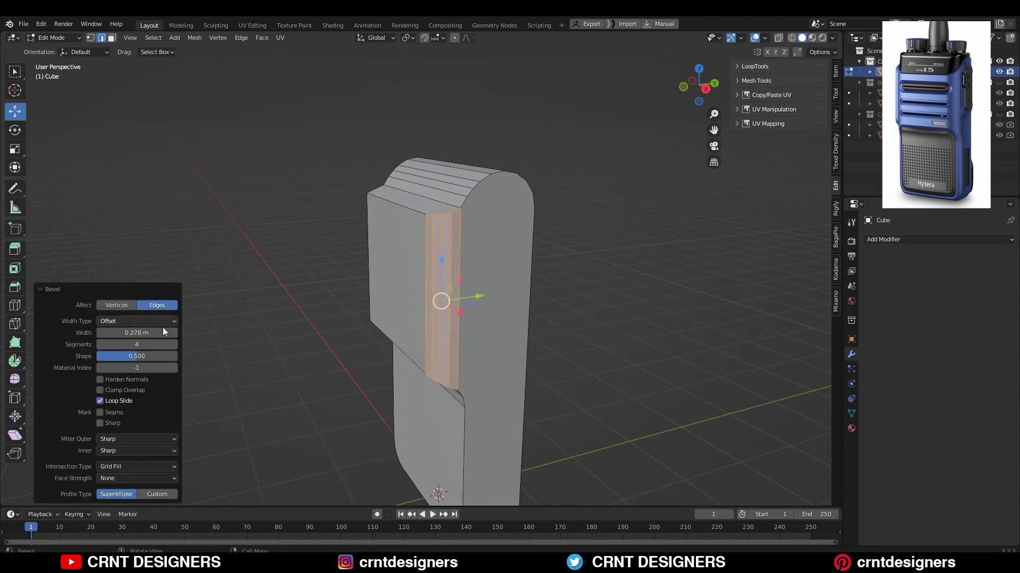
pyautogui.write('0.4')
pyautogui.press('Return')
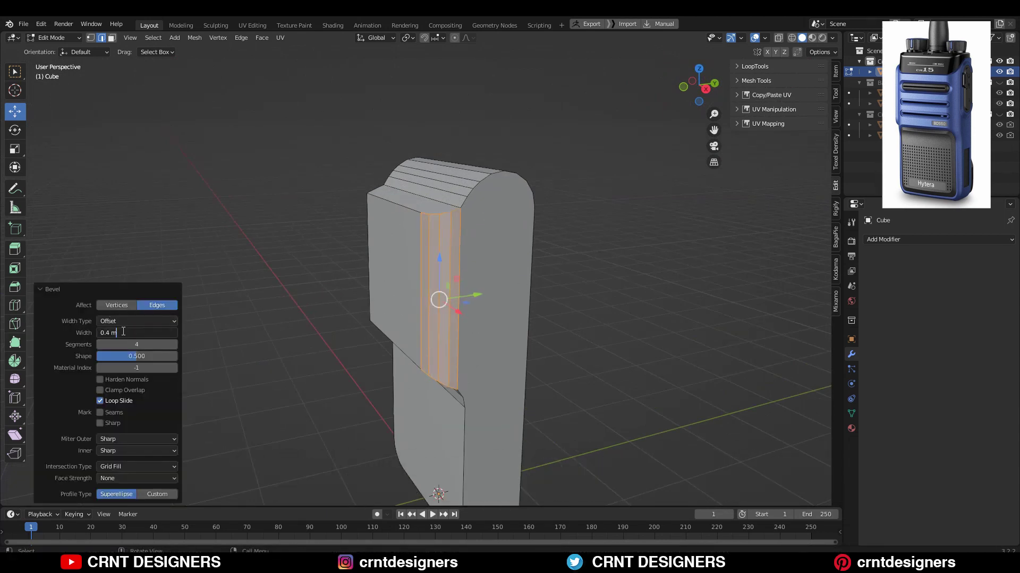
pyautogui.press('Return')
pyautogui.moveTo(447, 303); pyautogui.dragTo(428, 264, button='middle')
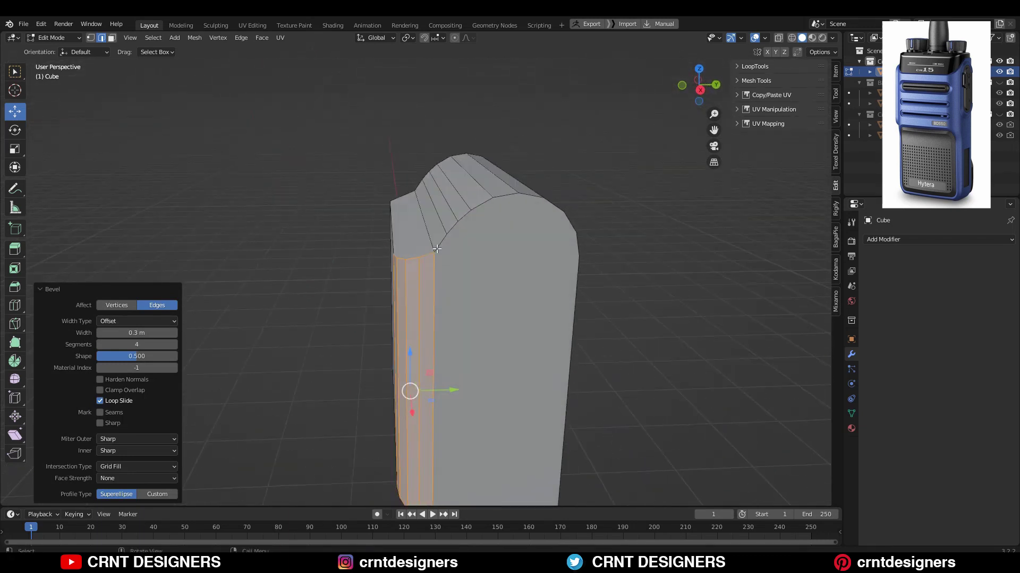
# Step: Symmetrize the whole mesh from +Y to -Y
pyautogui.click(435, 265)
pyautogui.press('a')
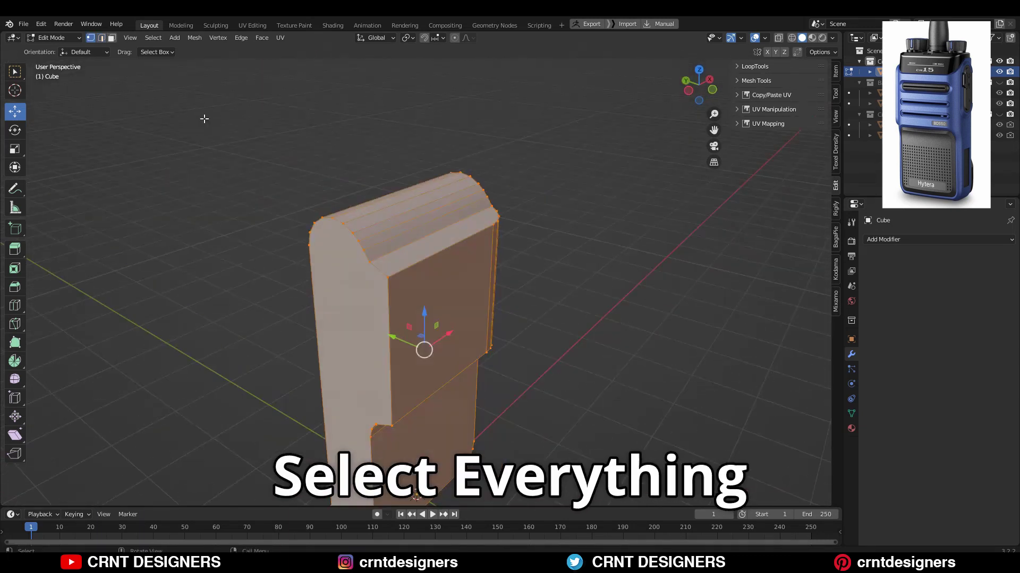
pyautogui.click(194, 38)
pyautogui.click(210, 196)
pyautogui.click(127, 483)
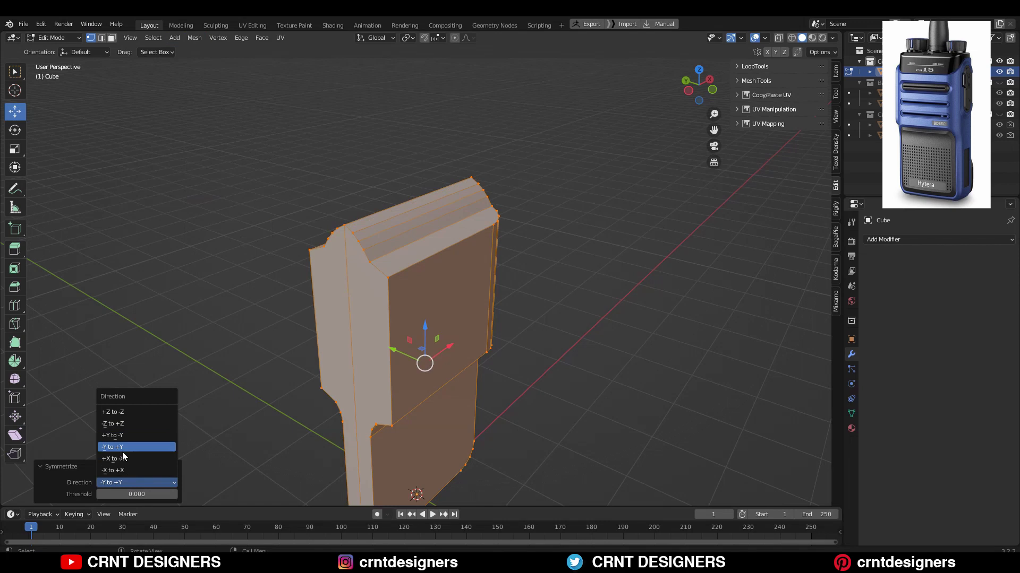
pyautogui.click(132, 435)
pyautogui.click(501, 255)
pyautogui.moveTo(534, 273); pyautogui.dragTo(511, 251, button='middle')
# Step: Select all and merge duplicate vertices By Distance along the seam
pyautogui.press('a')
pyautogui.press('m')
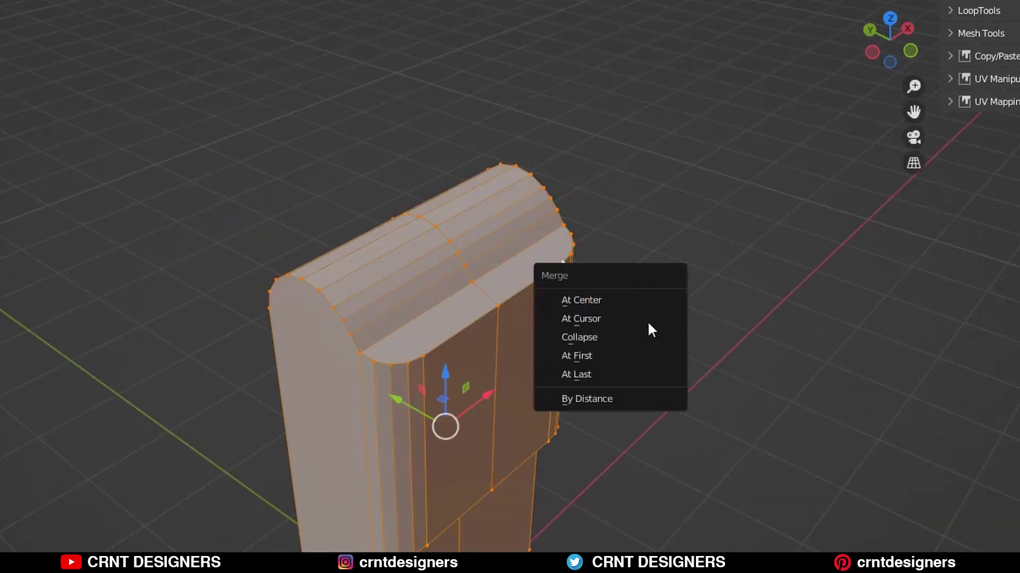
pyautogui.click(623, 405)
pyautogui.moveTo(623, 406); pyautogui.dragTo(443, 262, button='middle')
pyautogui.hotkey('alt', 'a')
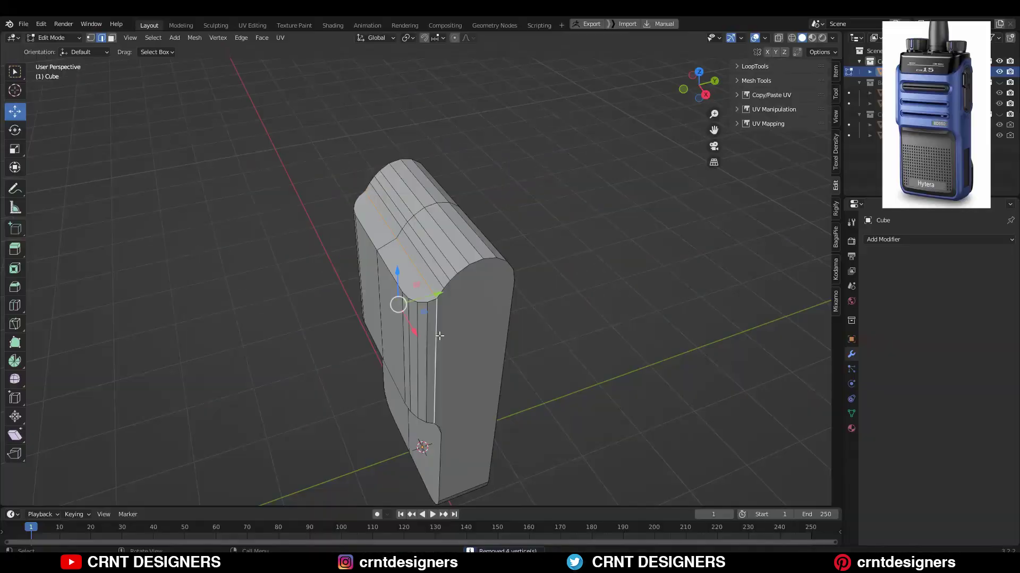
pyautogui.scroll(3, 443, 261)
# Step: Give the edge loop along the curved top a two-segment bevel and inspect it in vertex mode
pyautogui.keyDown('alt'); pyautogui.click(471, 283); pyautogui.keyUp('alt')
pyautogui.hotkey('ctrl', 'b')
pyautogui.scroll(1, 557, 220)
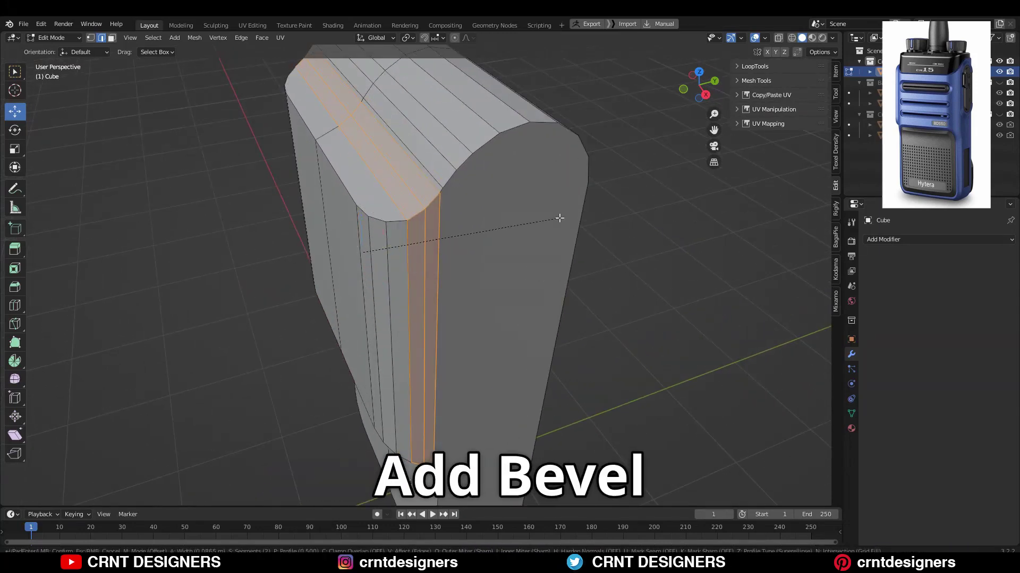
pyautogui.click(558, 210)
pyautogui.moveTo(558, 210)
pyautogui.mouseDown(button='middle')
pyautogui.moveTo(480, 218)
pyautogui.moveTo(521, 328)
pyautogui.mouseUp(button='middle')
pyautogui.scroll(3, 483, 248)
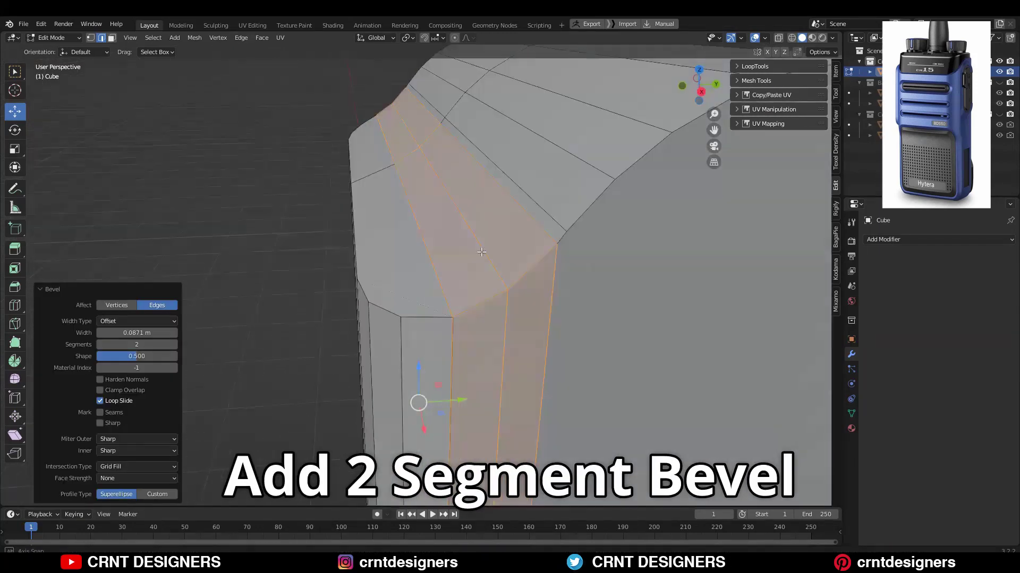
pyautogui.press('1')
pyautogui.moveTo(469, 398); pyautogui.dragTo(499, 202, button='middle')
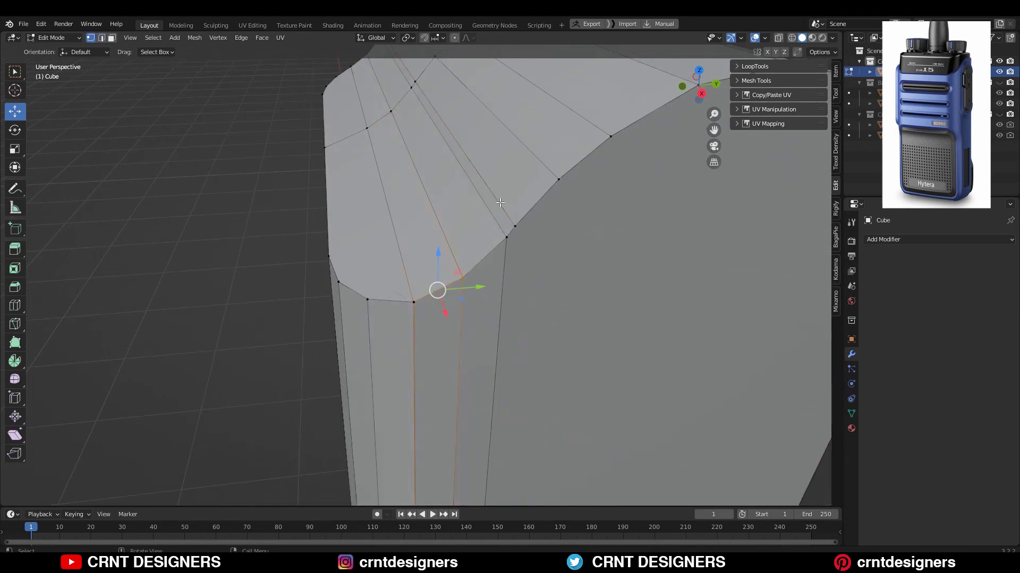
pyautogui.scroll(-3, 506, 240)
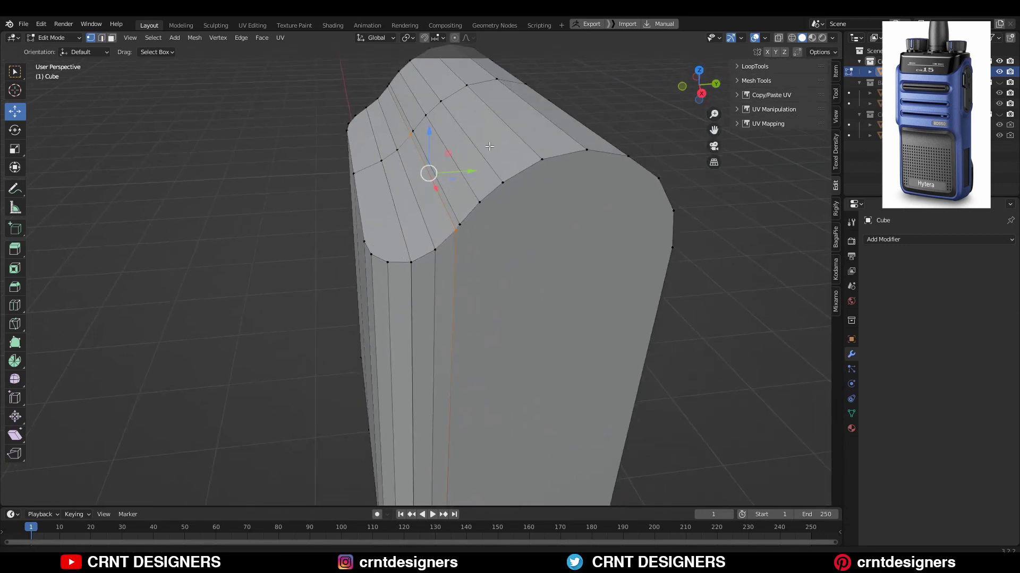
pyautogui.scroll(-2, 507, 239)
pyautogui.moveTo(507, 239); pyautogui.dragTo(452, 391, button='middle')
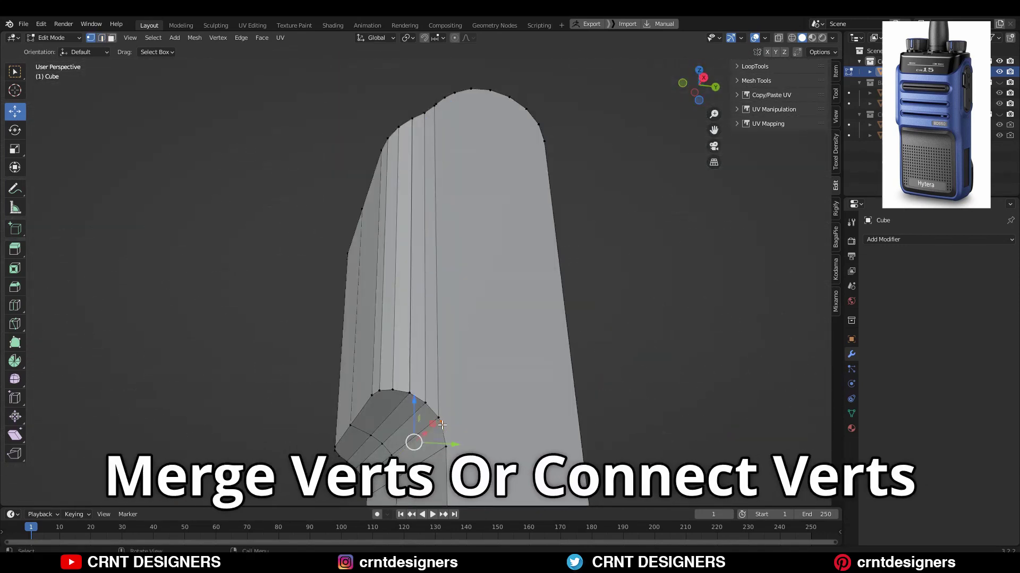
pyautogui.moveTo(426, 148)
pyautogui.mouseDown(button='middle')
pyautogui.moveTo(566, 192)
pyautogui.moveTo(617, 229)
pyautogui.mouseUp(button='middle')
# Step: Join the stray vertex pairs with edges and dissolve the leftover vertices on the top
pyautogui.rightClick(517, 180)
pyautogui.click(518, 164)
pyautogui.hotkey('ctrl', 'x')
pyautogui.moveTo(542, 182)
pyautogui.mouseDown(button='middle')
pyautogui.moveTo(432, 244)
pyautogui.moveTo(403, 274)
pyautogui.moveTo(521, 292)
pyautogui.mouseUp(button='middle')
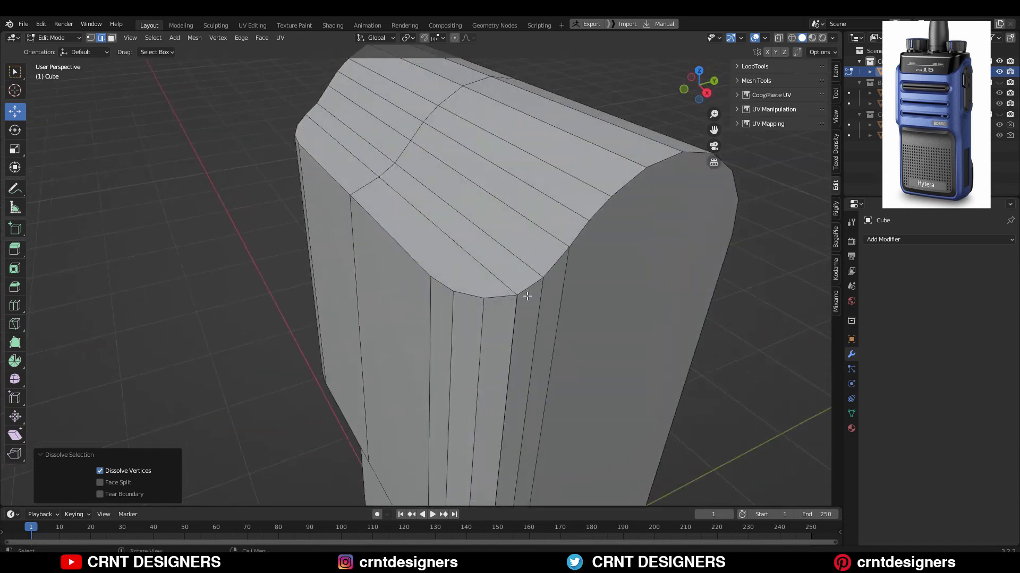
pyautogui.scroll(2, 557, 295)
# Step: Merge duplicate vertices by distance across the whole mesh with a raised threshold
pyautogui.press('a')
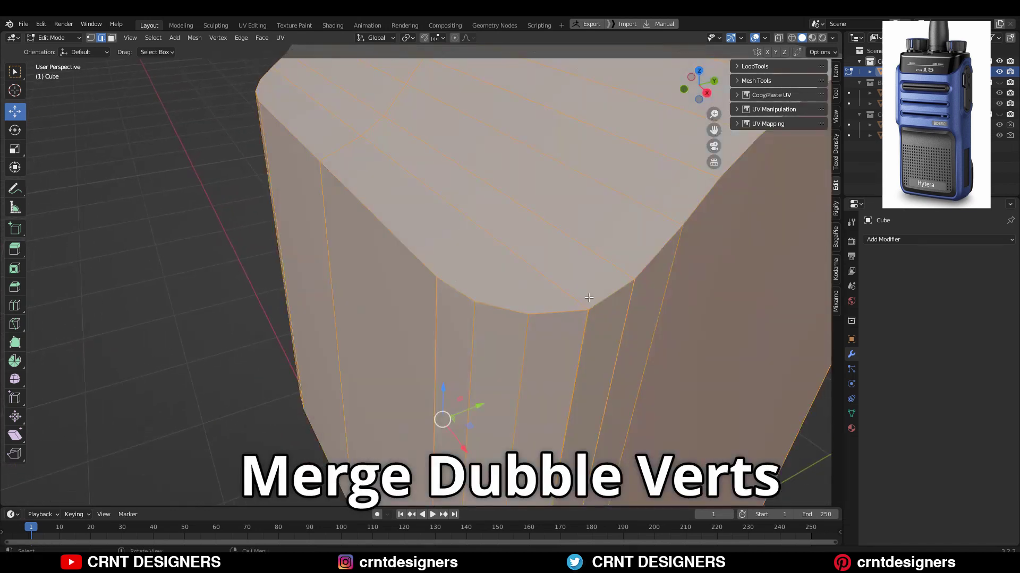
pyautogui.click(585, 293)
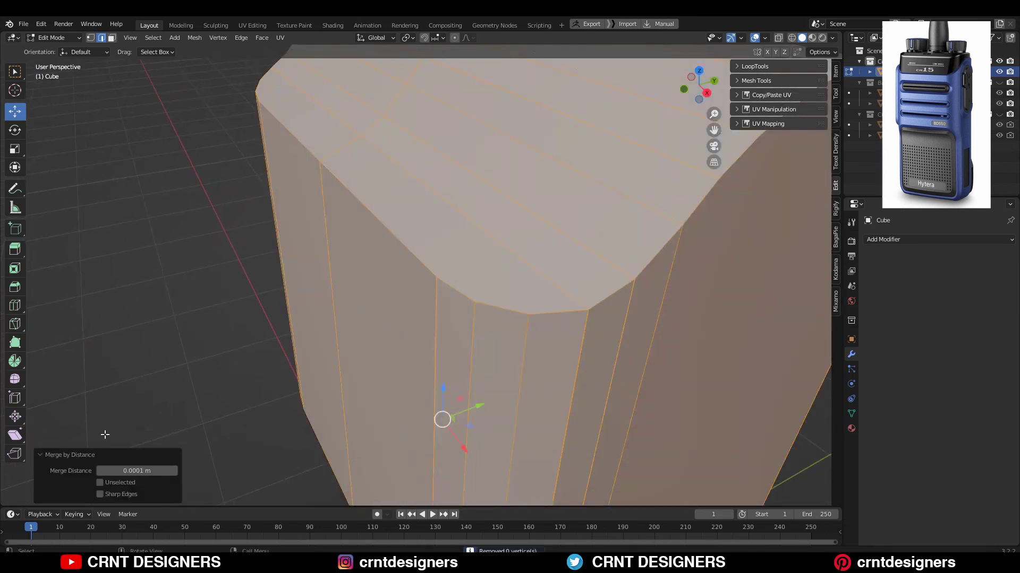
pyautogui.click(176, 471)
pyautogui.click(212, 375)
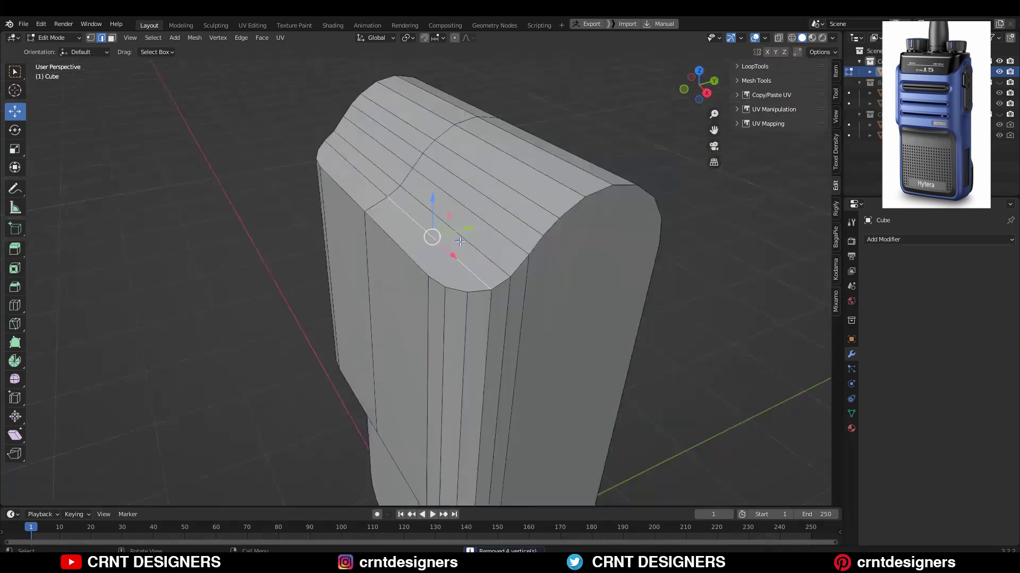
pyautogui.moveTo(212, 375)
pyautogui.mouseDown(button='middle')
pyautogui.moveTo(418, 227)
pyautogui.moveTo(536, 232)
pyautogui.mouseUp(button='middle')
# Step: Symmetrize the whole mesh so the body is mirrored left to right
pyautogui.press('a')
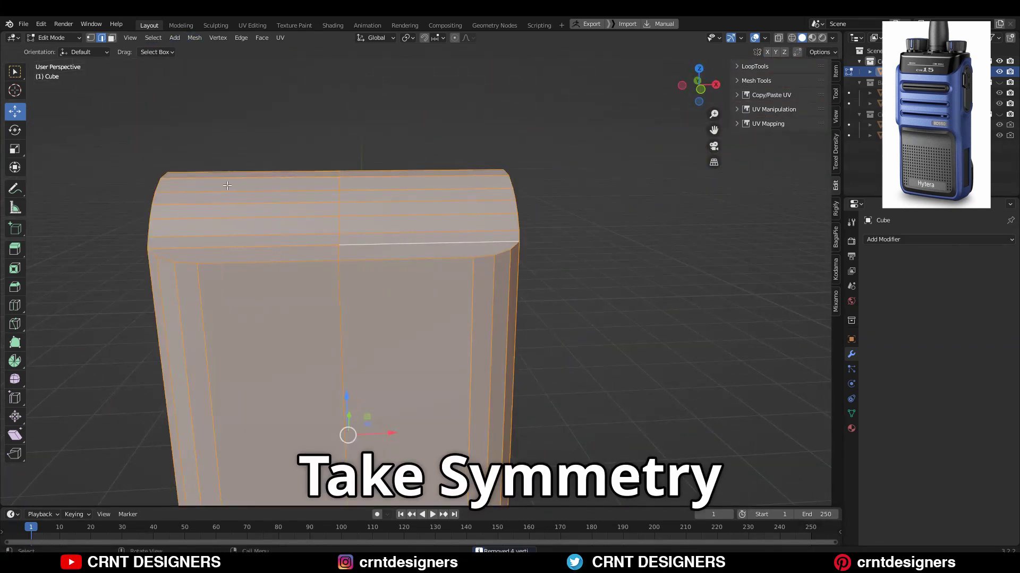
pyautogui.click(195, 38)
pyautogui.click(239, 202)
pyautogui.moveTo(335, 239); pyautogui.dragTo(459, 248, button='middle')
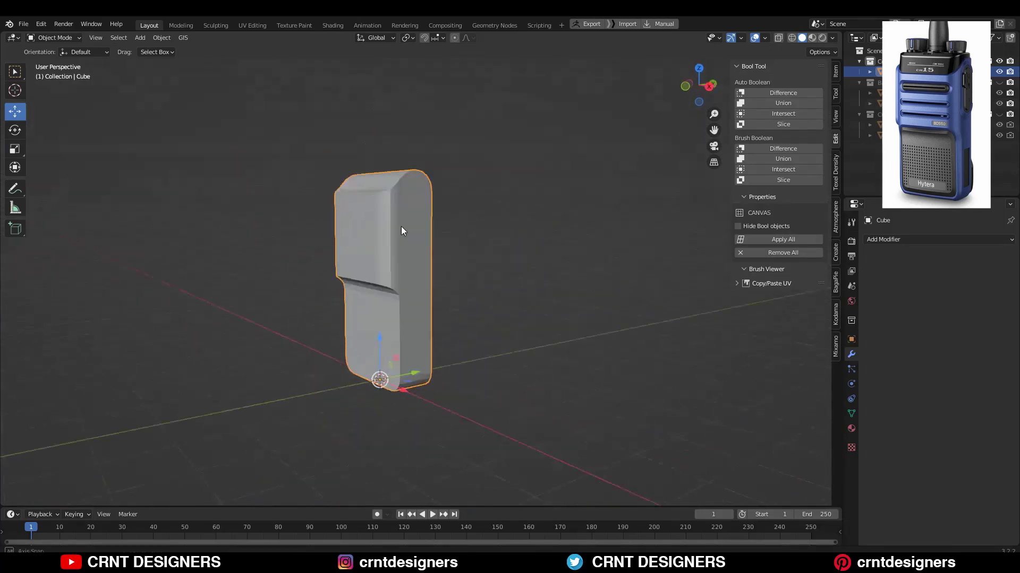
# Step: Knife-cut vertical, horizontal and diagonal edges down from the curved top and across the lower step
pyautogui.moveTo(401, 226); pyautogui.dragTo(455, 207, button='middle')
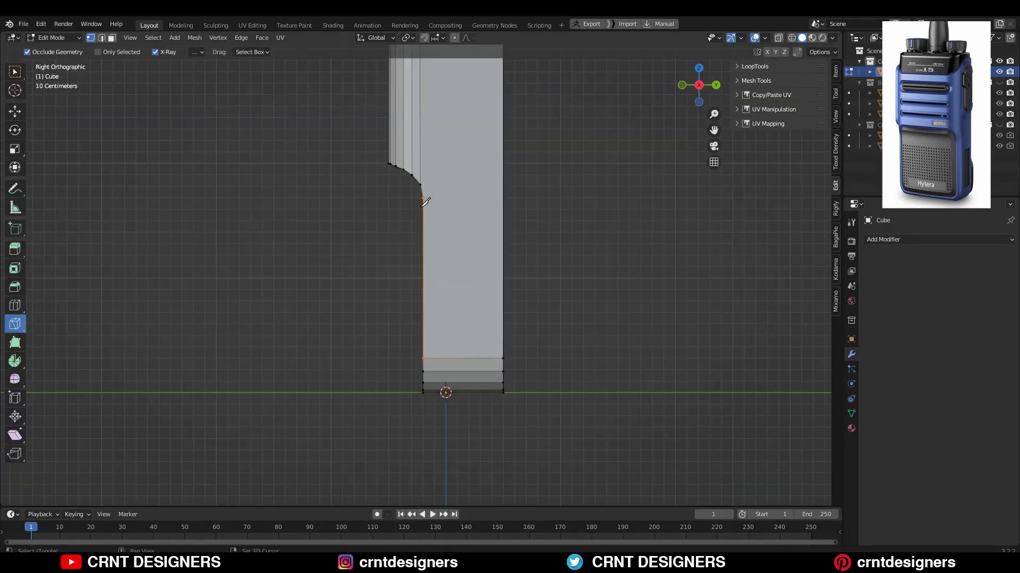
pyautogui.scroll(3, 424, 201)
pyautogui.click(426, 285)
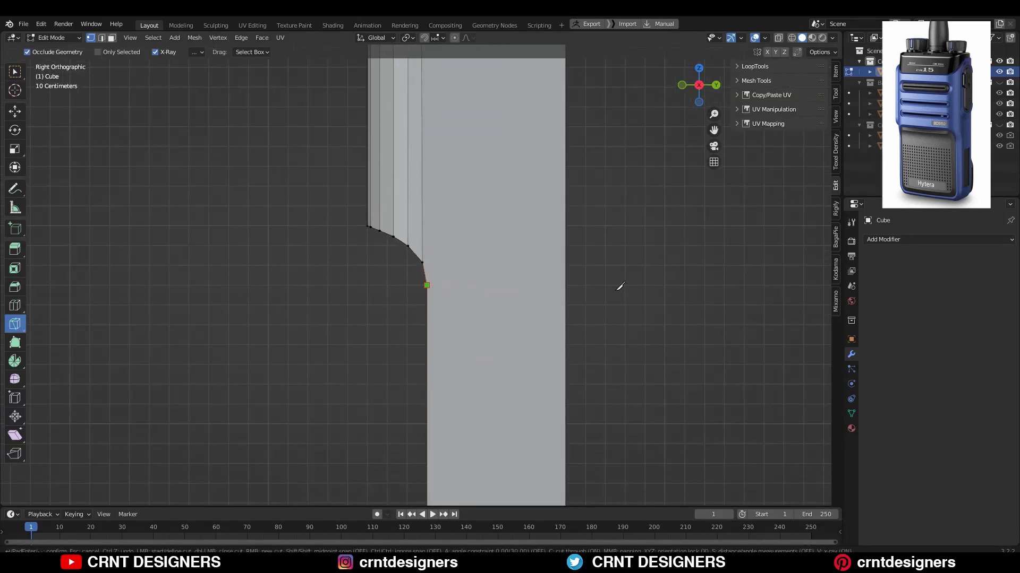
pyautogui.scroll(-5, 519, 262)
pyautogui.scroll(4, 492, 289)
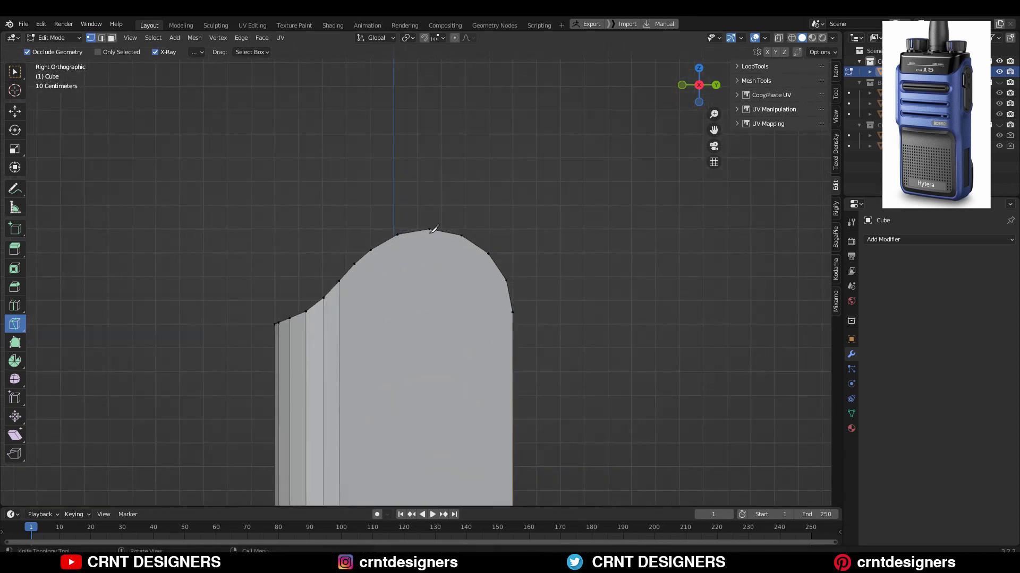
pyautogui.scroll(-8, 432, 229)
pyautogui.scroll(8, 462, 242)
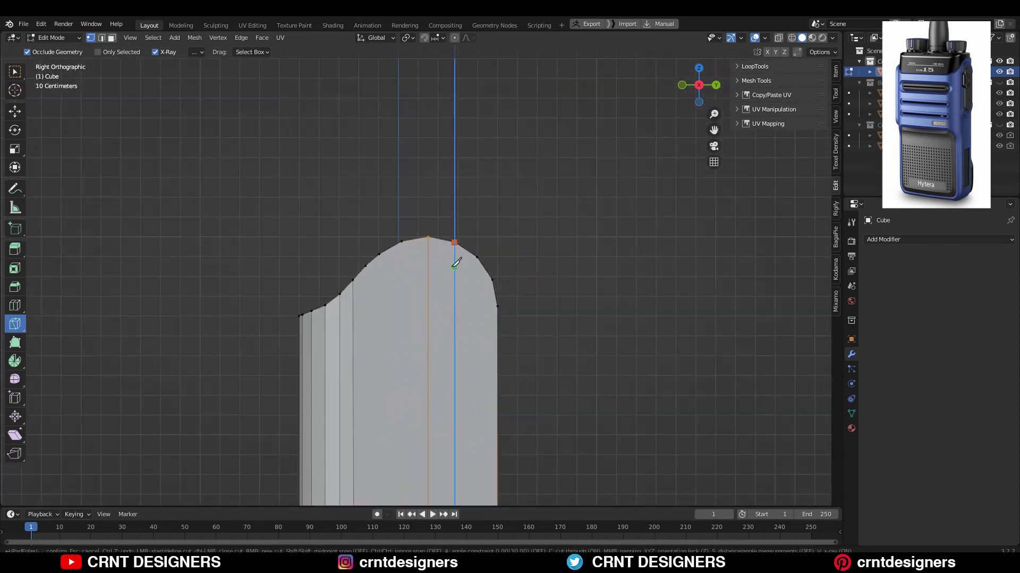
pyautogui.scroll(-8, 456, 263)
pyautogui.scroll(8, 416, 254)
pyautogui.press('Return')
pyautogui.scroll(-8, 412, 343)
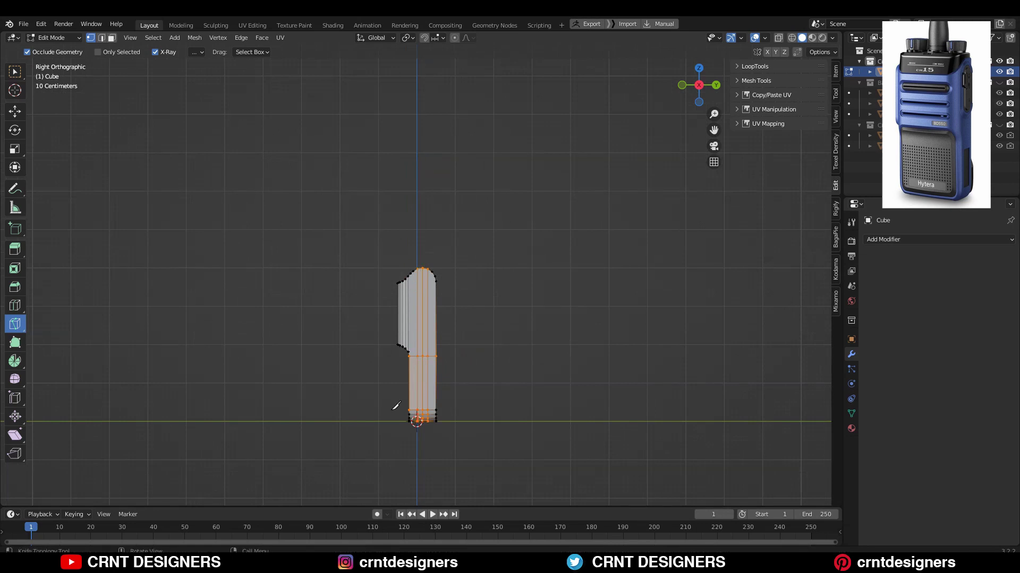
pyautogui.scroll(8, 439, 341)
pyautogui.press('Return')
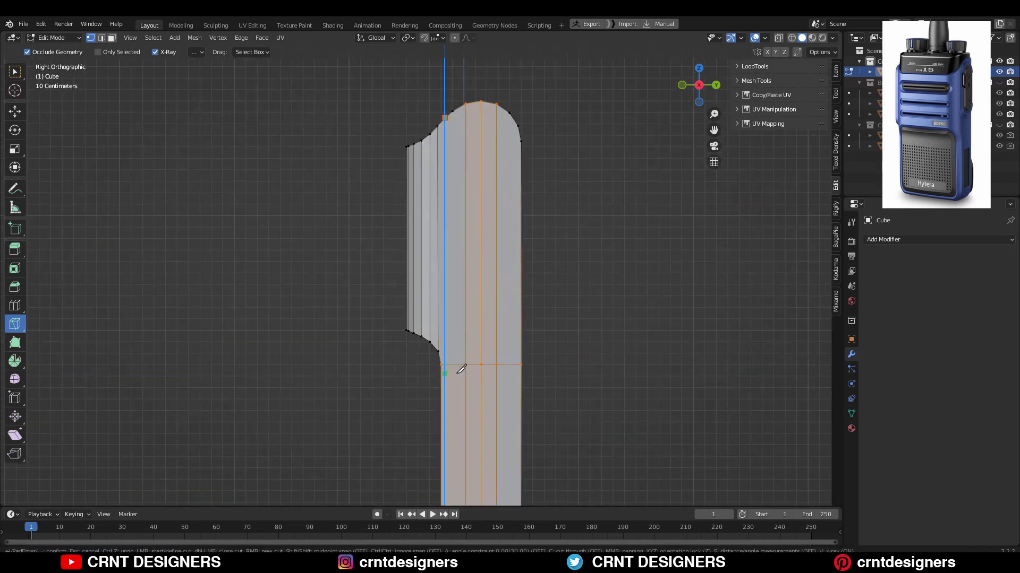
pyautogui.scroll(5, 460, 369)
pyautogui.press('Return')
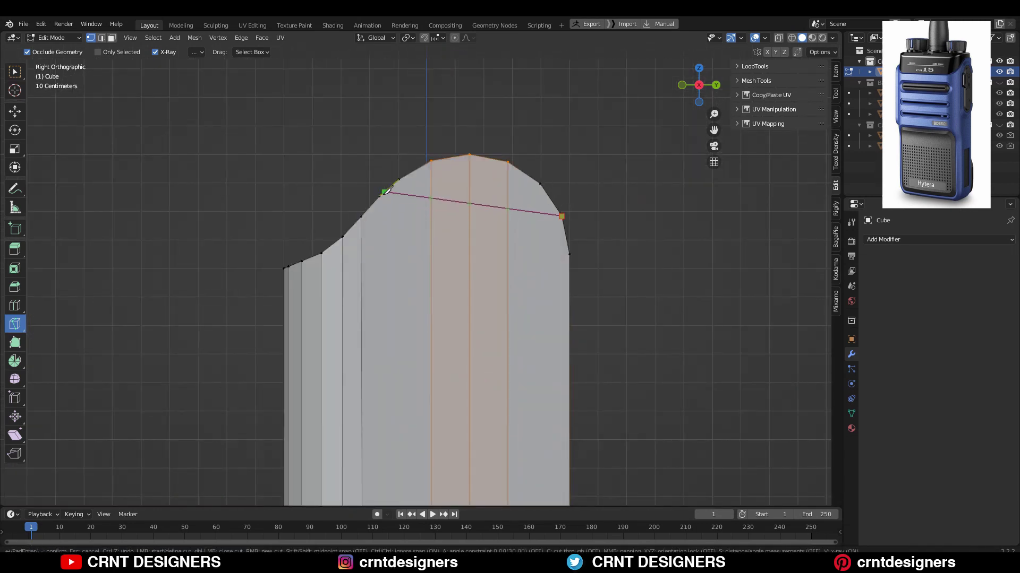
pyautogui.scroll(-6, 415, 239)
pyautogui.scroll(7, 454, 311)
pyautogui.press('Return')
pyautogui.press('Return')
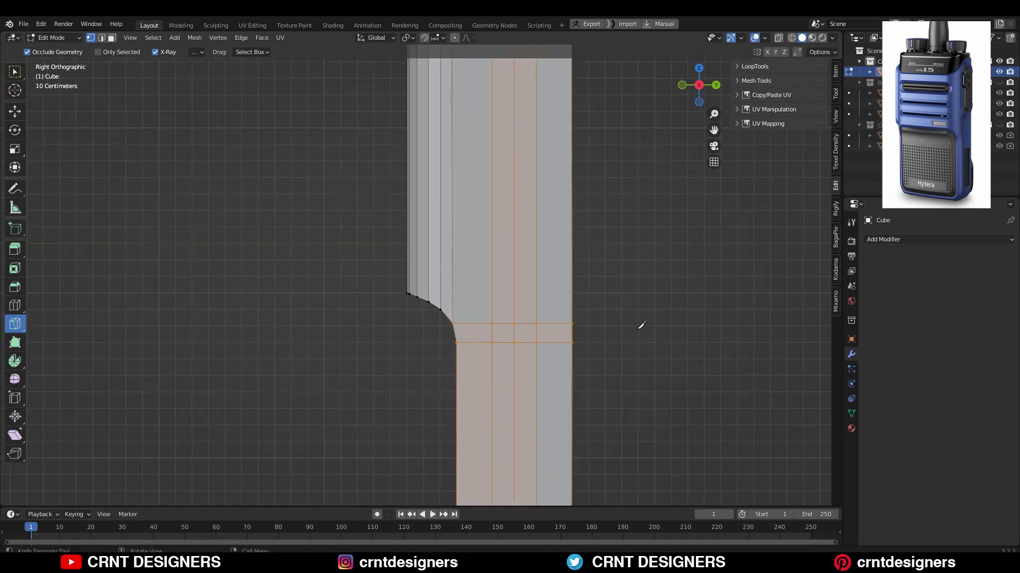
pyautogui.scroll(-4, 574, 335)
pyautogui.scroll(3, 512, 240)
pyautogui.scroll(3, 513, 189)
pyautogui.press('Return')
pyautogui.moveTo(512, 190)
pyautogui.mouseDown(button='middle')
pyautogui.moveTo(533, 284)
pyautogui.moveTo(461, 282)
pyautogui.mouseUp(button='middle')
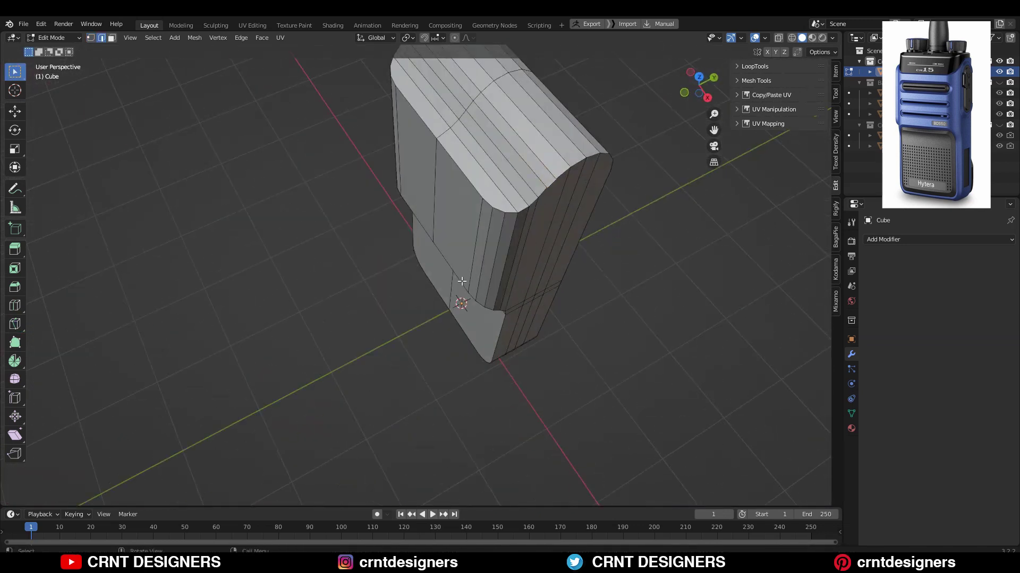
# Step: From Front view, knife a short vertical cut near the step's right corner, then view from the top
pyautogui.click(698, 80)
pyautogui.click(698, 92)
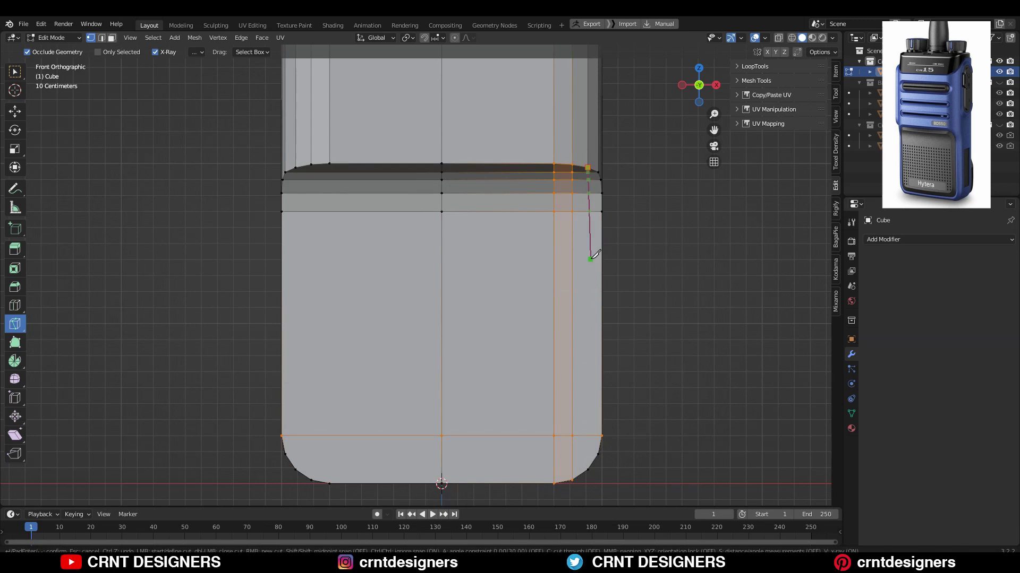
pyautogui.moveTo(579, 228); pyautogui.dragTo(661, 107, button='middle')
pyautogui.press('Return')
pyautogui.press('KP_7')
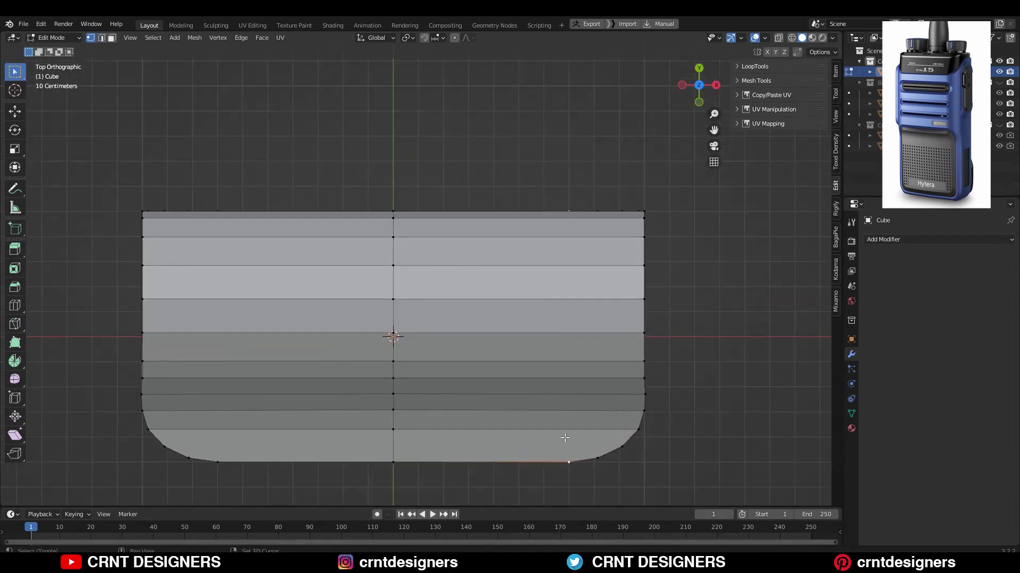